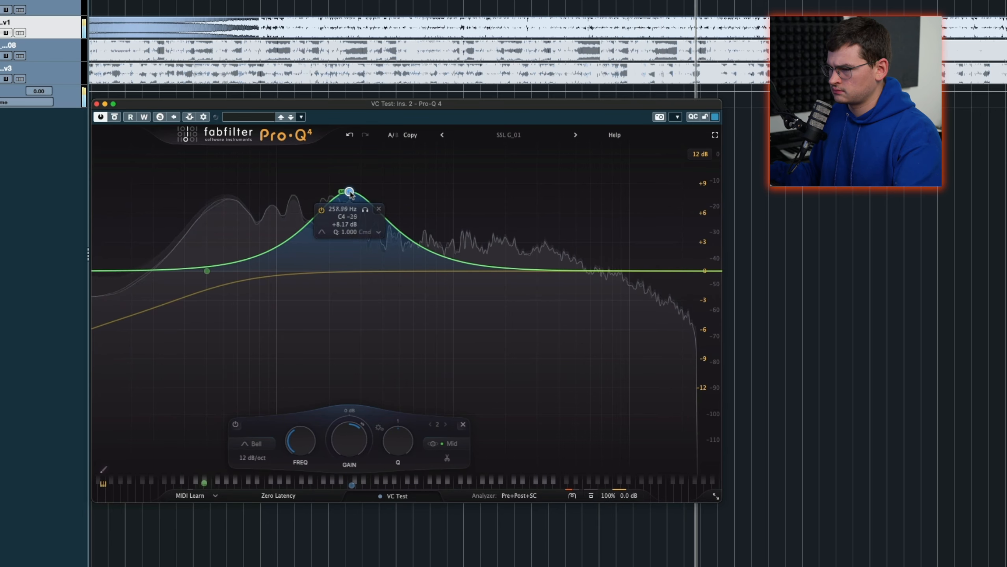
# Solo the boosted mid-channel bell and sweep its frequency from about 274 Hz down to about 221 Hz
pyautogui.moveTo(353, 193)
pyautogui.mouseDown()
pyautogui.moveTo(333, 207)
pyautogui.moveTo(353, 198)
pyautogui.mouseUp()
pyautogui.click(369, 157)
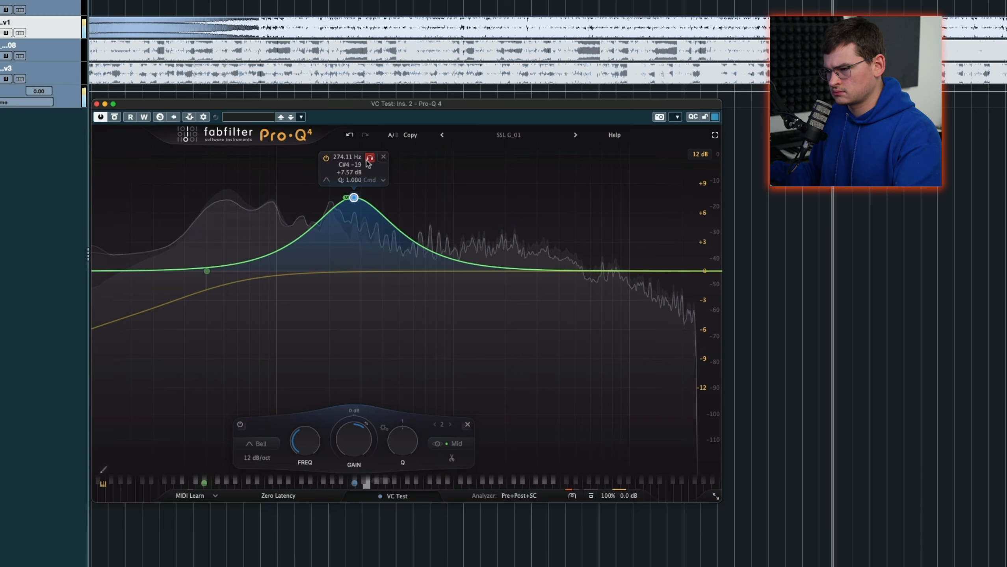
pyautogui.moveTo(368, 164); pyautogui.dragTo(349, 159)
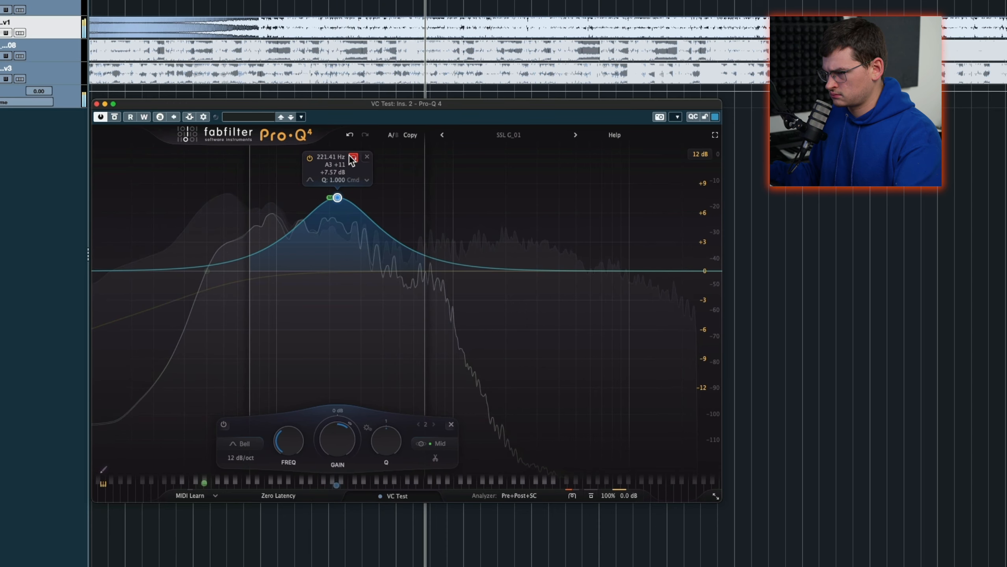
pyautogui.moveTo(349, 155); pyautogui.dragTo(350, 155)
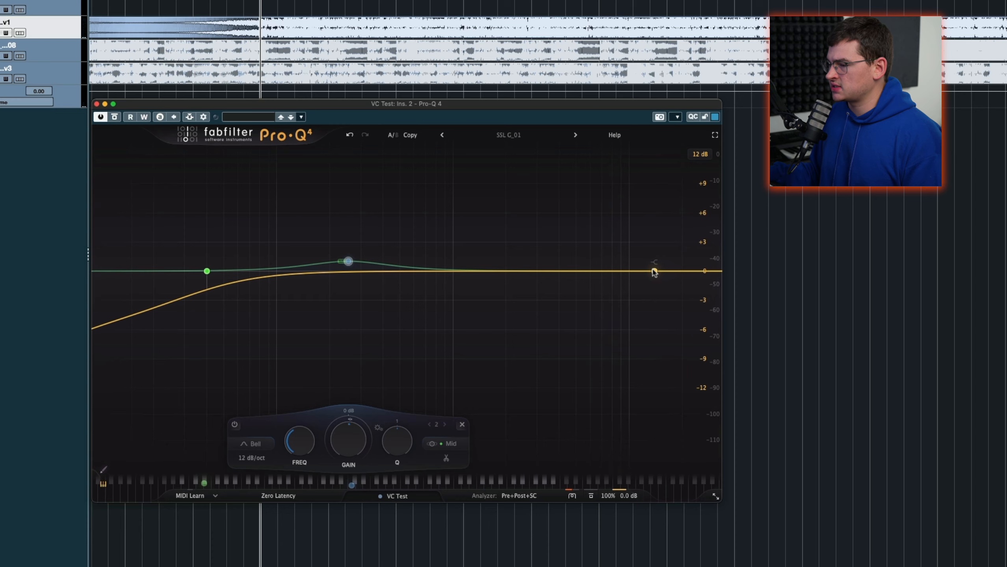
# Add a high shelf at about 10.4 kHz with -1 dB gain and delete the stray bell near 8.2 kHz
pyautogui.moveTo(652, 270); pyautogui.dragTo(622, 250)
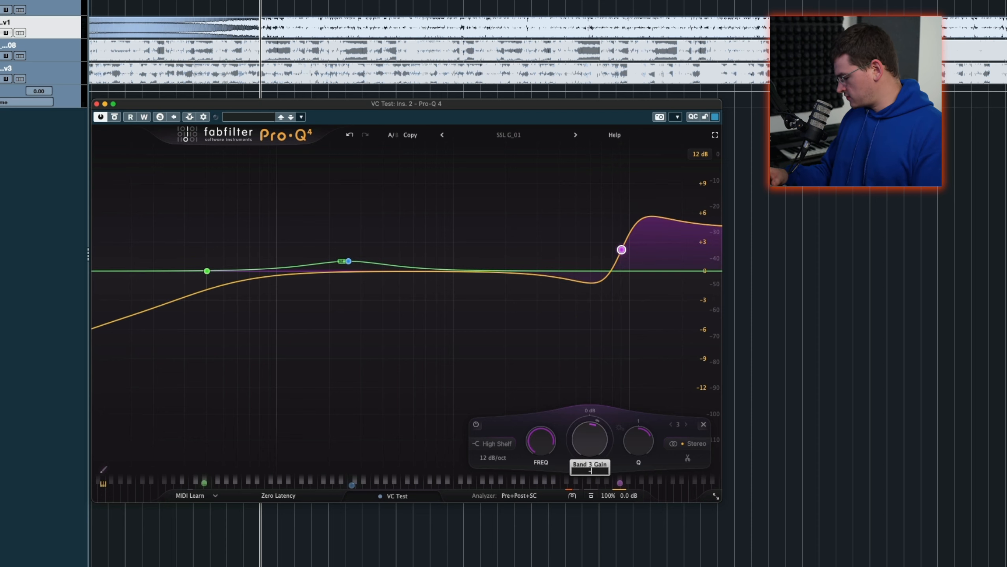
pyautogui.write('-1')
pyautogui.press('Return')
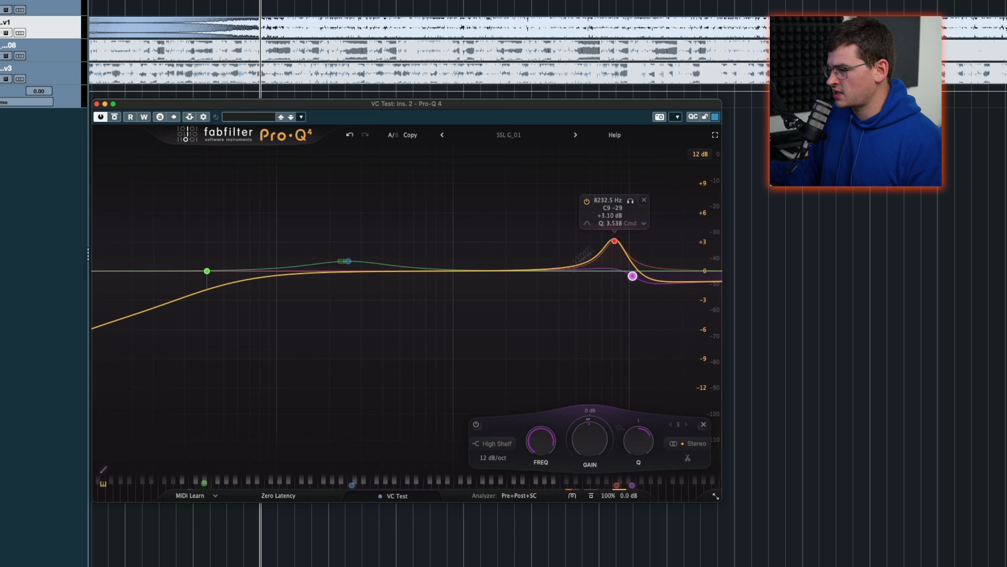
pyautogui.click(644, 200)
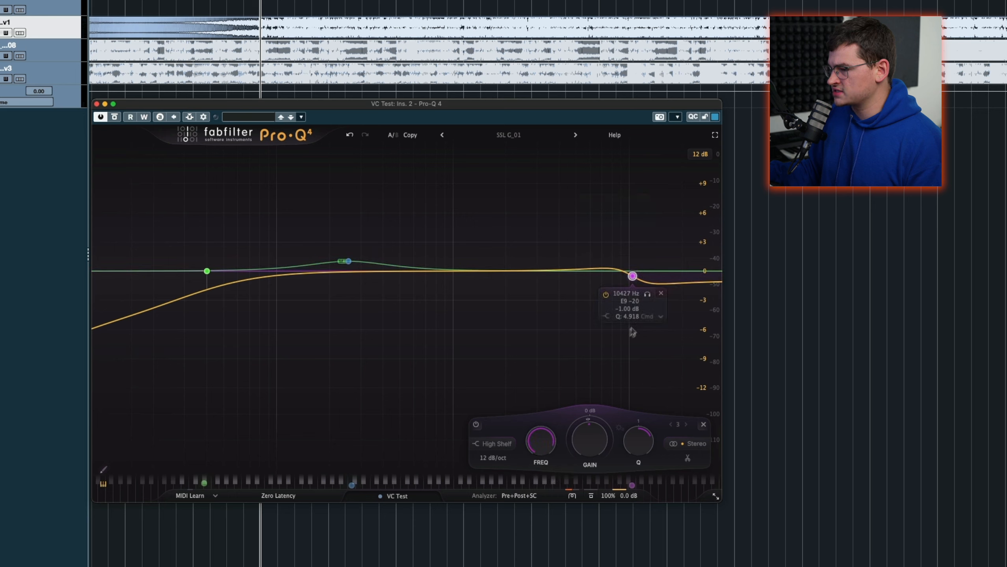
# Play the track and toggle the EQ's bypass to compare the processed and unprocessed sound
pyautogui.click(838, 371)
pyautogui.press('space')
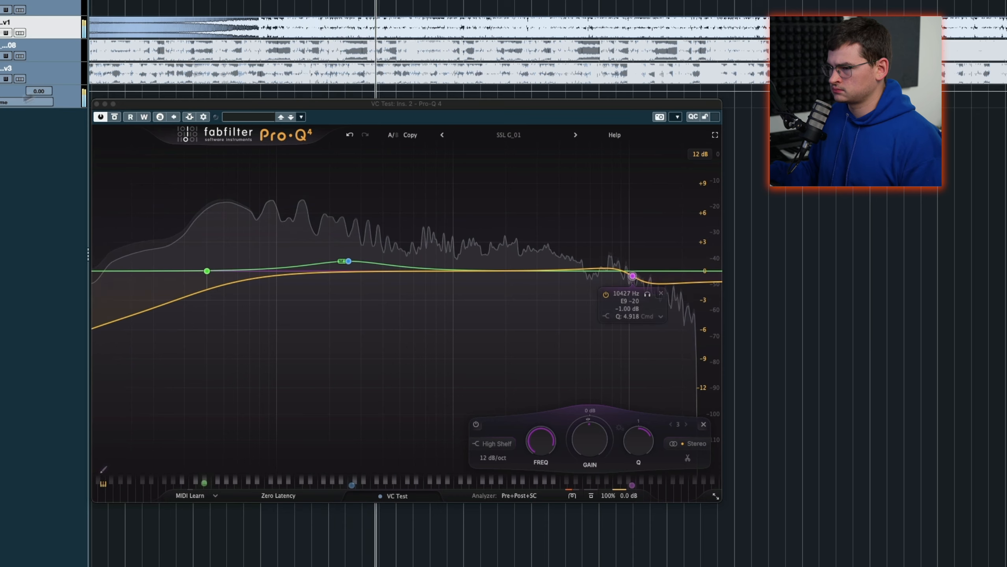
pyautogui.click(115, 118)
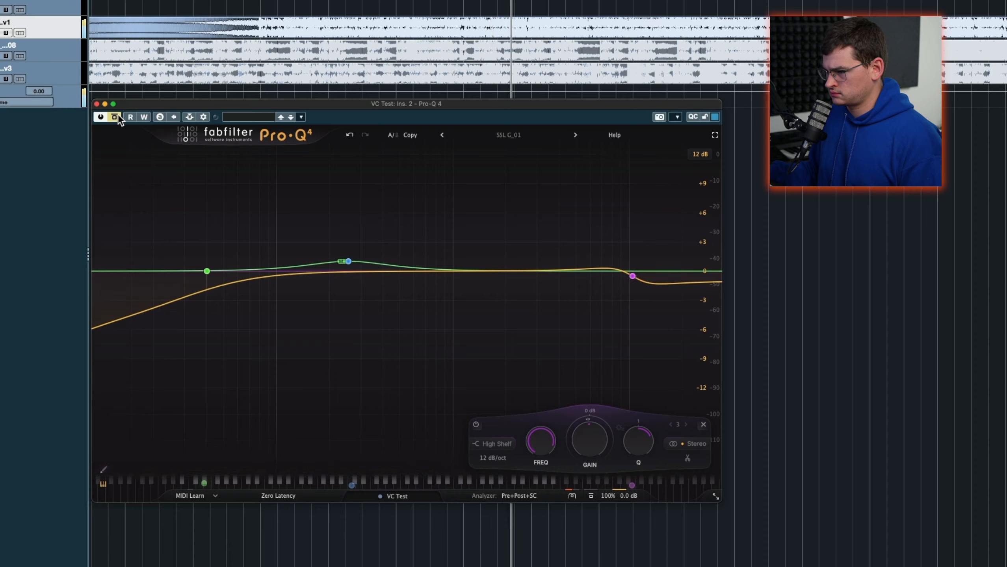
pyautogui.click(114, 117)
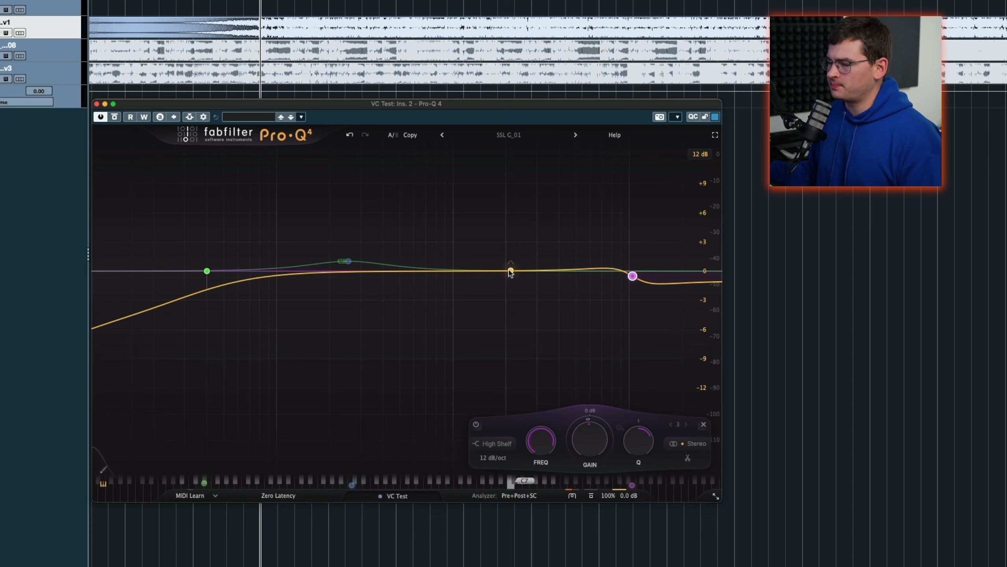
# Add a stereo bell at about 1.7 kHz, boost it by about 6.5 dB and sweep its frequency slightly lower
pyautogui.click(503, 265)
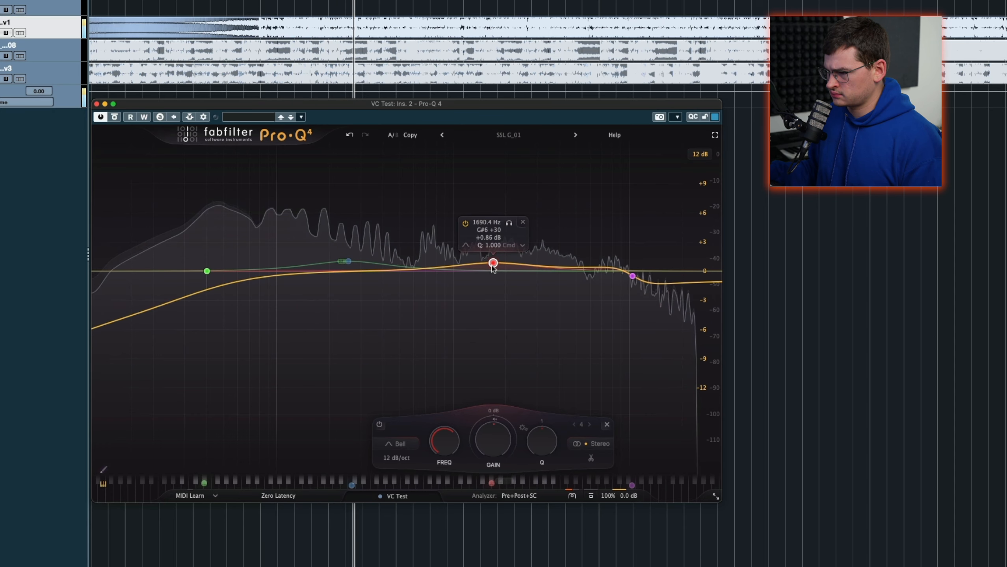
pyautogui.moveTo(493, 423); pyautogui.dragTo(489, 399)
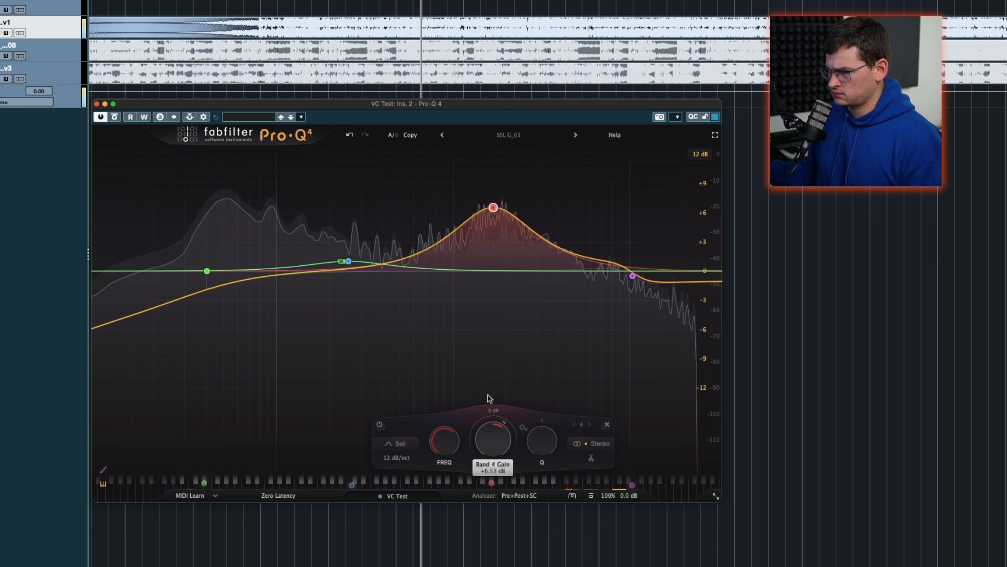
pyautogui.moveTo(493, 207); pyautogui.dragTo(472, 216)
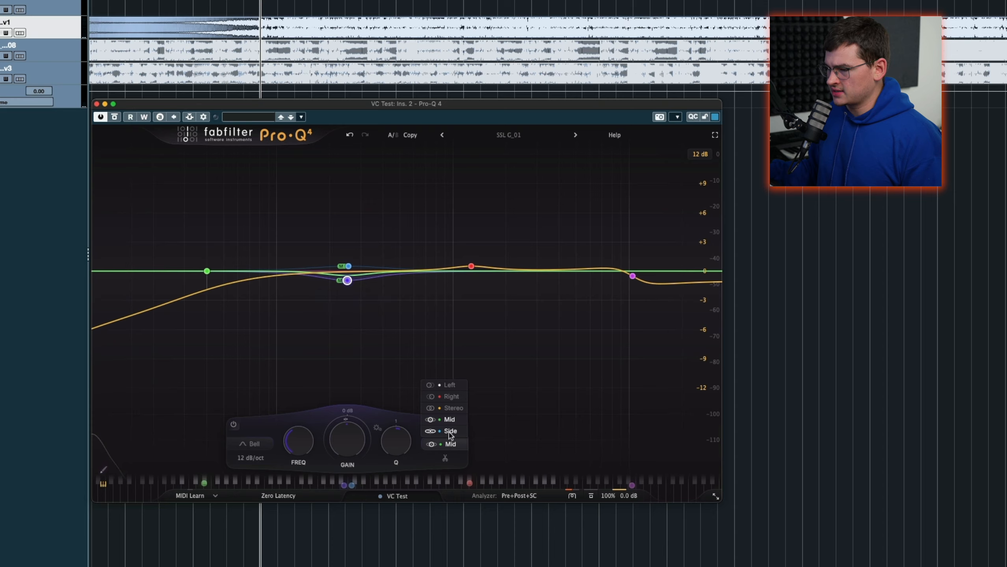
# Assign the new low-mid bell to the side channel, boost it about 12.3 dB and sweep it soloed to about 206 Hz
pyautogui.press('space')
pyautogui.moveTo(348, 225); pyautogui.dragTo(343, 155)
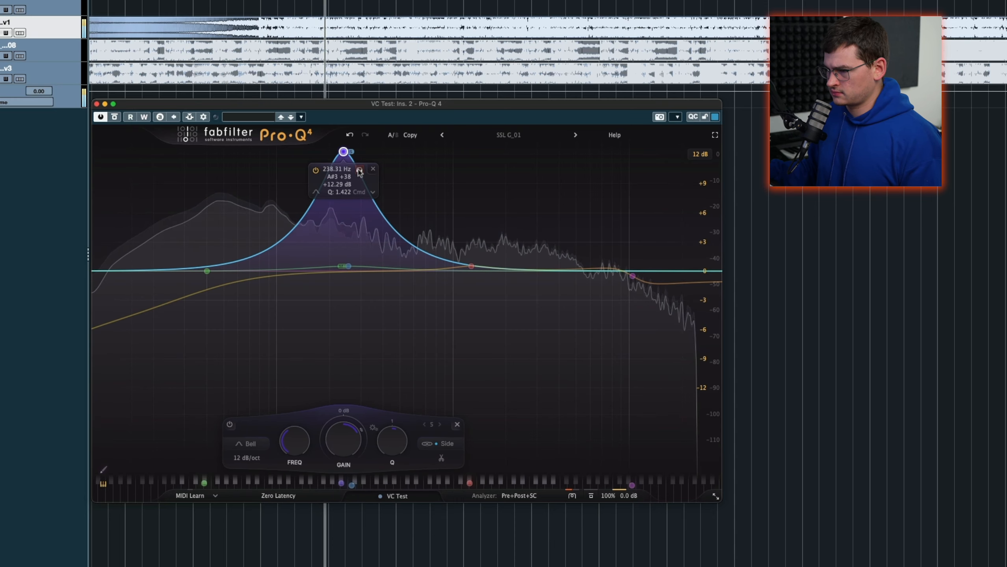
pyautogui.click(359, 171)
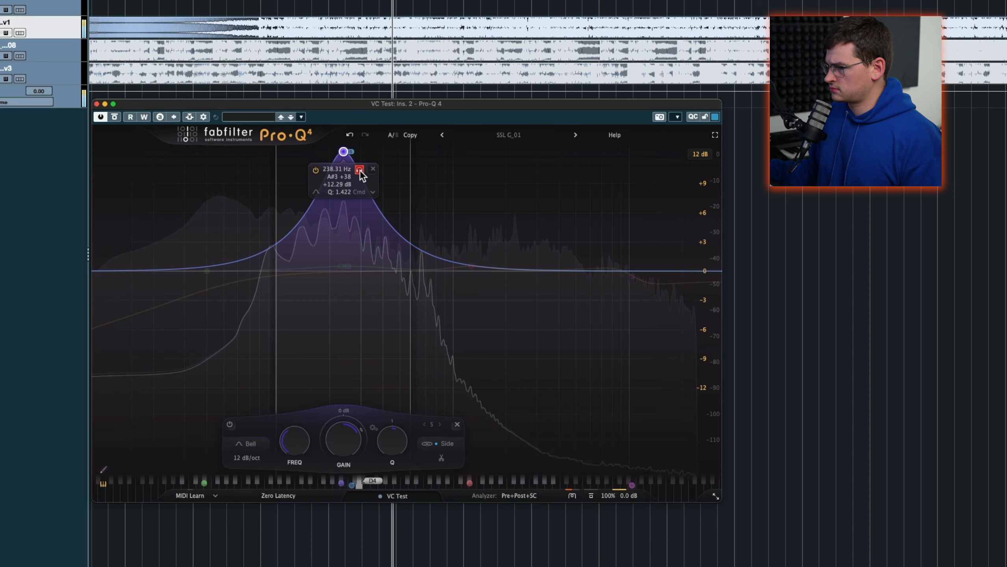
pyautogui.moveTo(359, 175)
pyautogui.mouseDown()
pyautogui.moveTo(374, 176)
pyautogui.moveTo(336, 180)
pyautogui.moveTo(348, 179)
pyautogui.mouseUp()
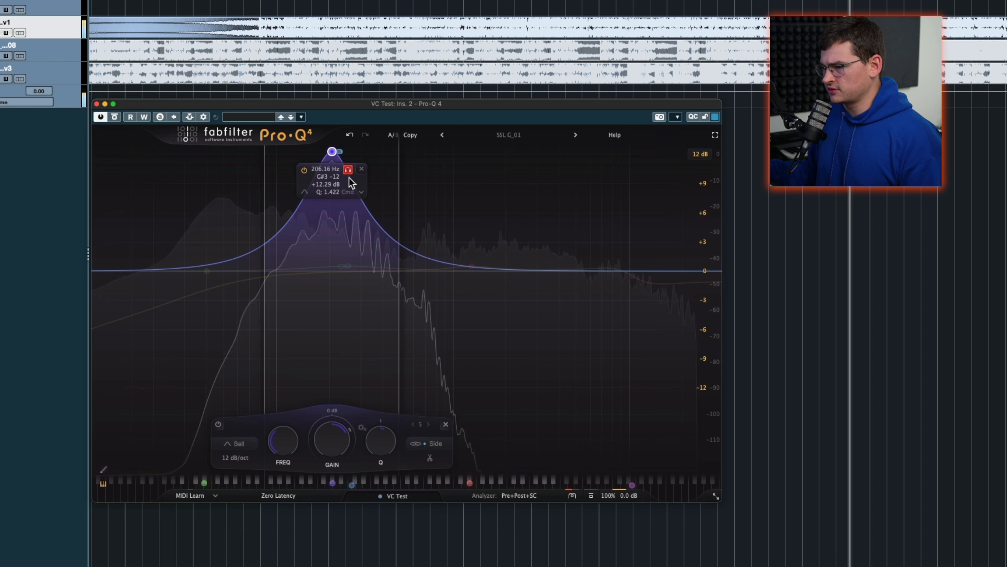
pyautogui.moveTo(348, 177); pyautogui.dragTo(349, 178)
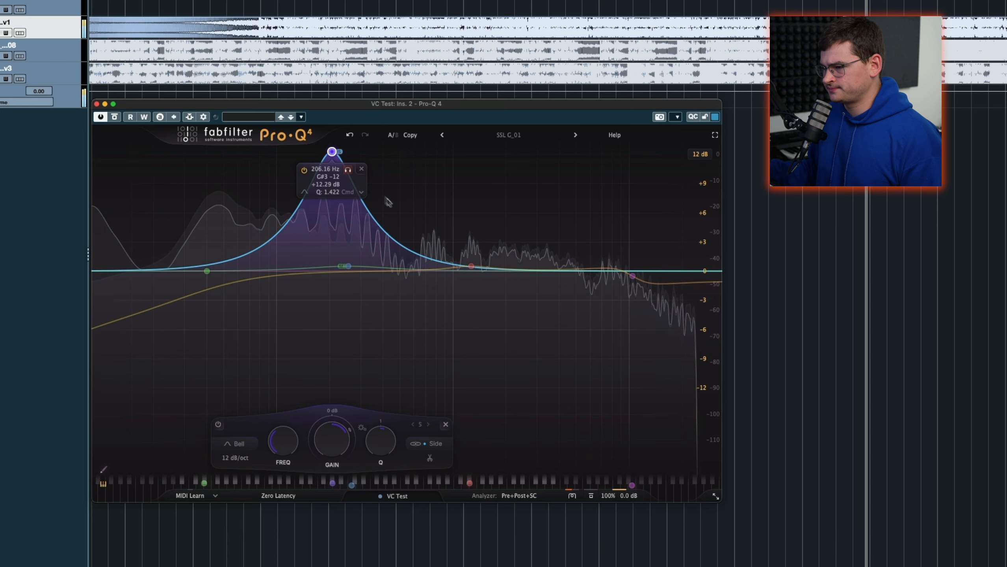
# Lower the side bell's gain to about -5.6 dB and switch the band off and on to compare
pyautogui.moveTo(334, 443); pyautogui.dragTo(341, 516)
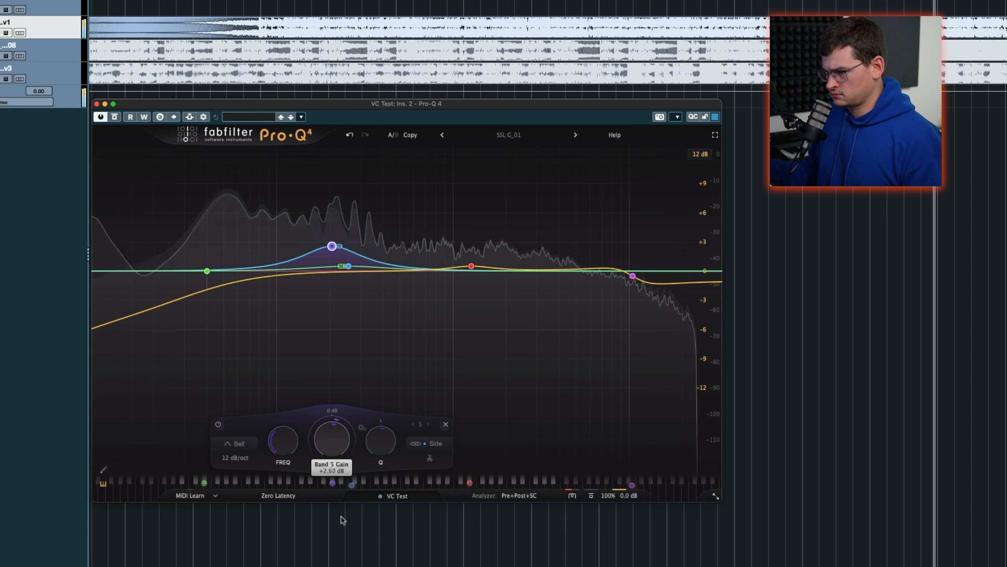
pyautogui.moveTo(345, 566); pyautogui.dragTo(345, 566)
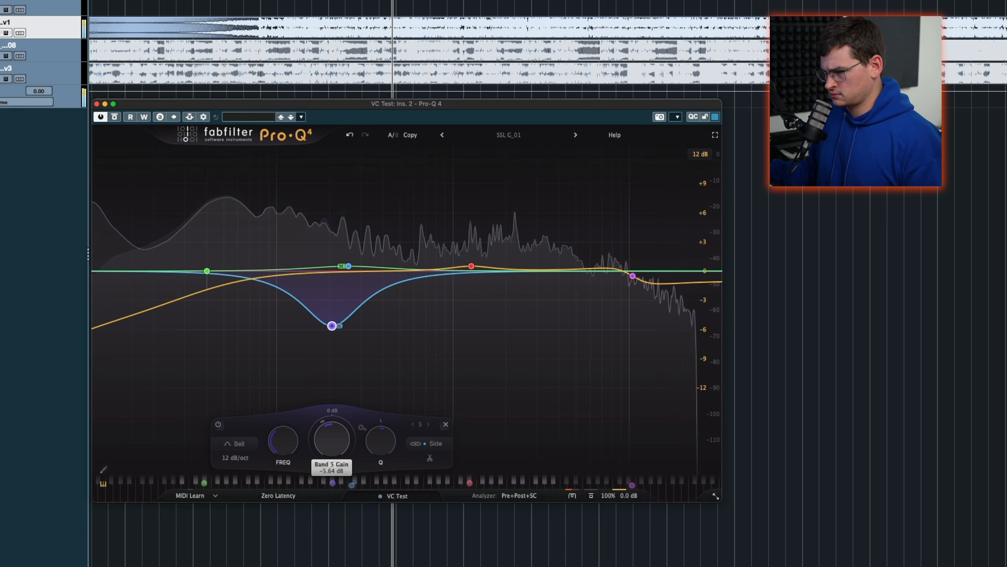
pyautogui.click(218, 424)
pyautogui.click(218, 424)
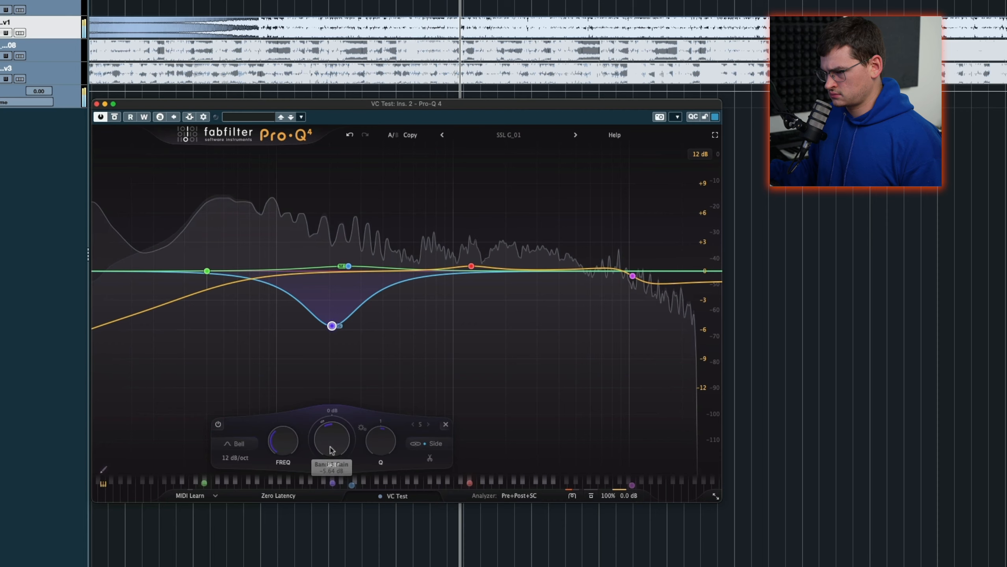
# Set the side bell's gain to -0.5 dB and stop playback
pyautogui.doubleClick(333, 448)
pyautogui.write('-.5')
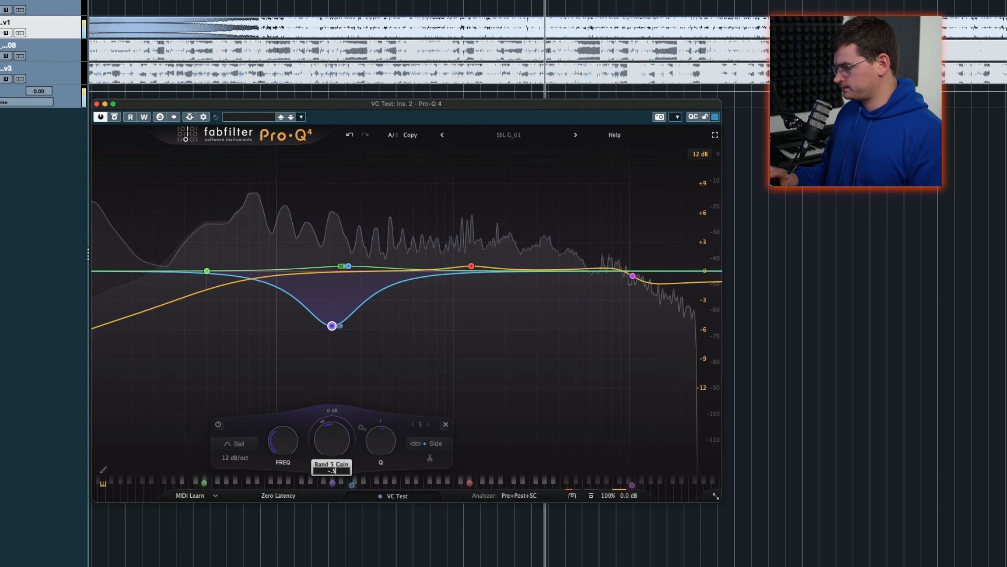
pyautogui.press('Return')
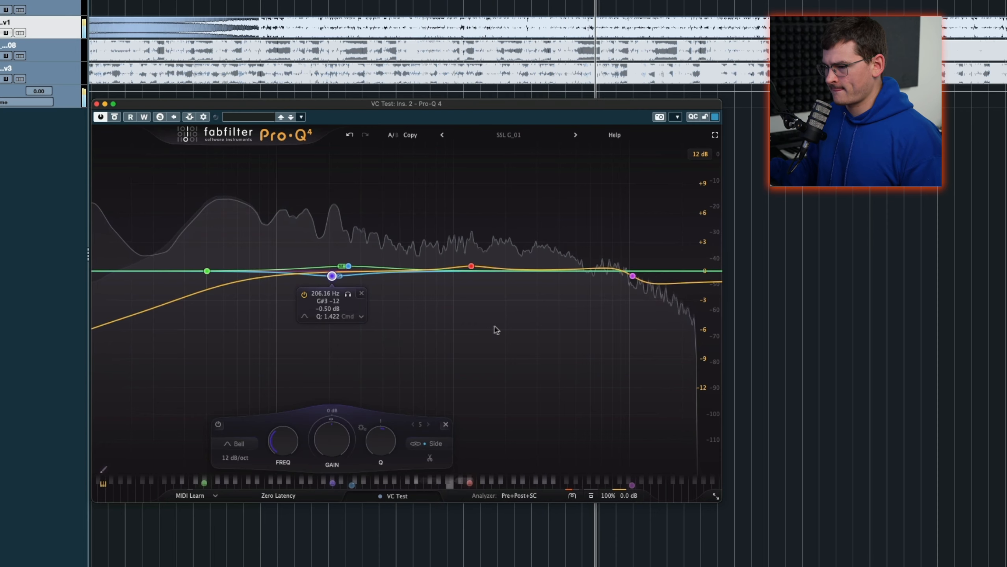
pyautogui.press('space')
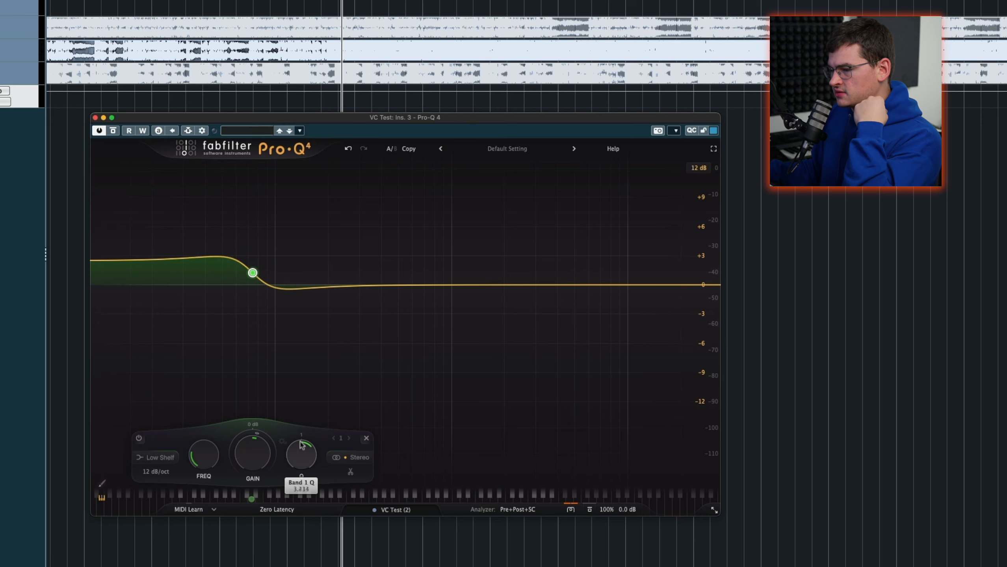
# Steepen the low shelf's slope to 24 dB/oct and fine-tune its frequency and Q
pyautogui.click(154, 473)
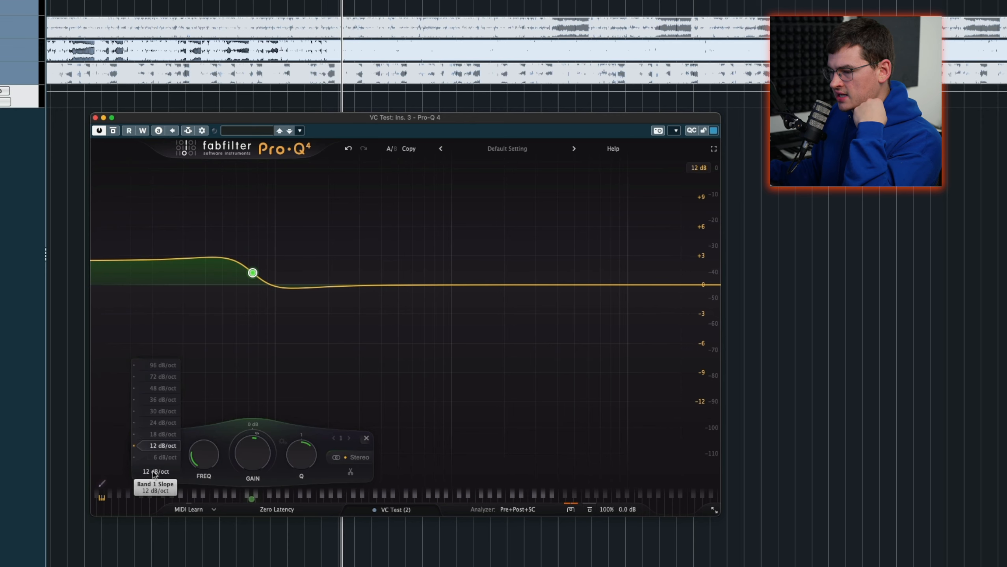
pyautogui.click(163, 424)
pyautogui.moveTo(253, 276)
pyautogui.mouseDown()
pyautogui.moveTo(251, 284)
pyautogui.moveTo(255, 276)
pyautogui.mouseUp()
pyautogui.moveTo(302, 419); pyautogui.dragTo(305, 423)
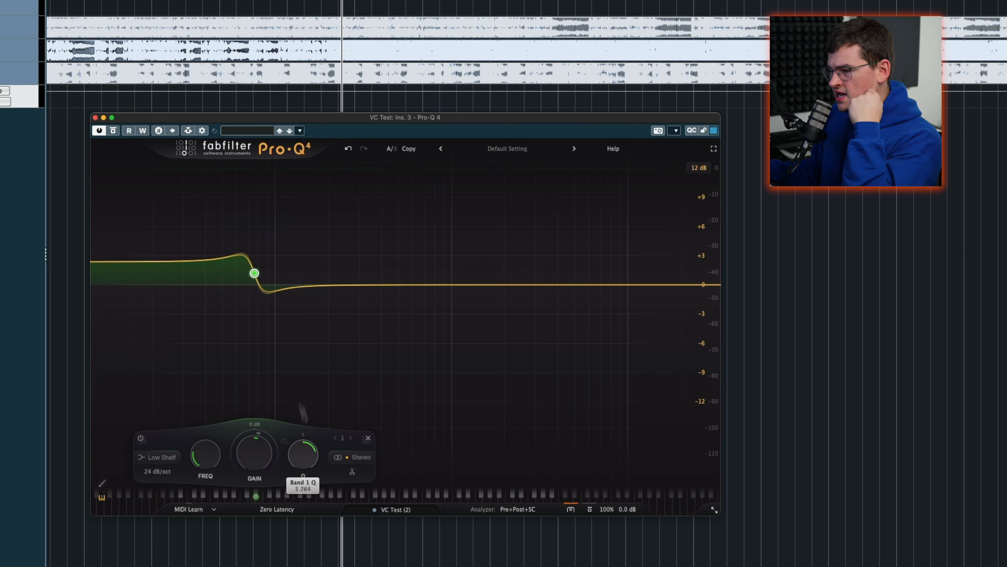
# Move the low shelf to about 160 Hz at about +3.5 dB and audition it briefly
pyautogui.moveTo(256, 267); pyautogui.dragTo(310, 274)
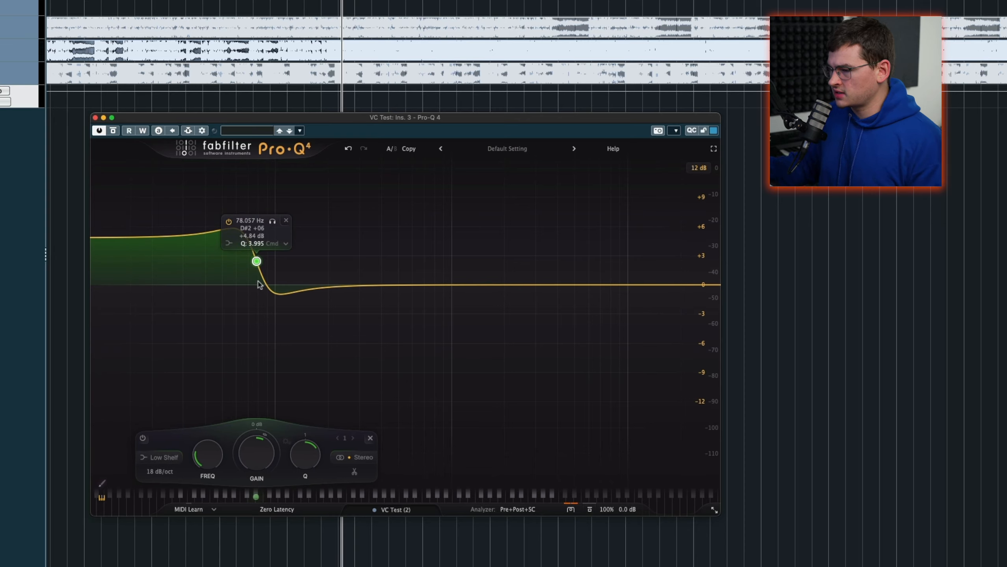
pyautogui.press('space')
pyautogui.press('space')
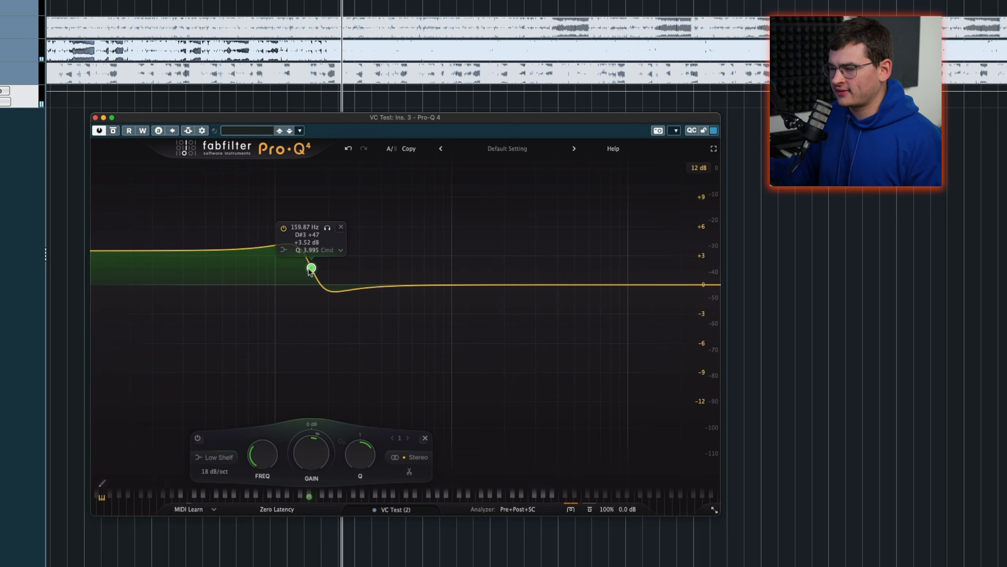
# Sweep the low shelf during playback, settle it at about 498 Hz with about +2 dB gain, and stop playback
pyautogui.moveTo(311, 271)
pyautogui.mouseDown()
pyautogui.moveTo(325, 266)
pyautogui.moveTo(315, 254)
pyautogui.mouseUp()
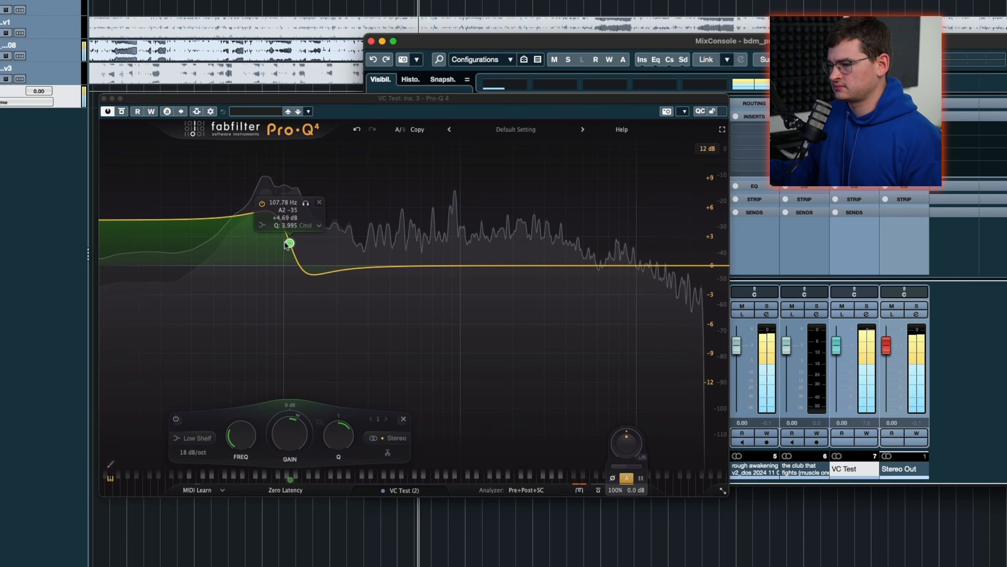
pyautogui.moveTo(288, 243); pyautogui.dragTo(310, 215)
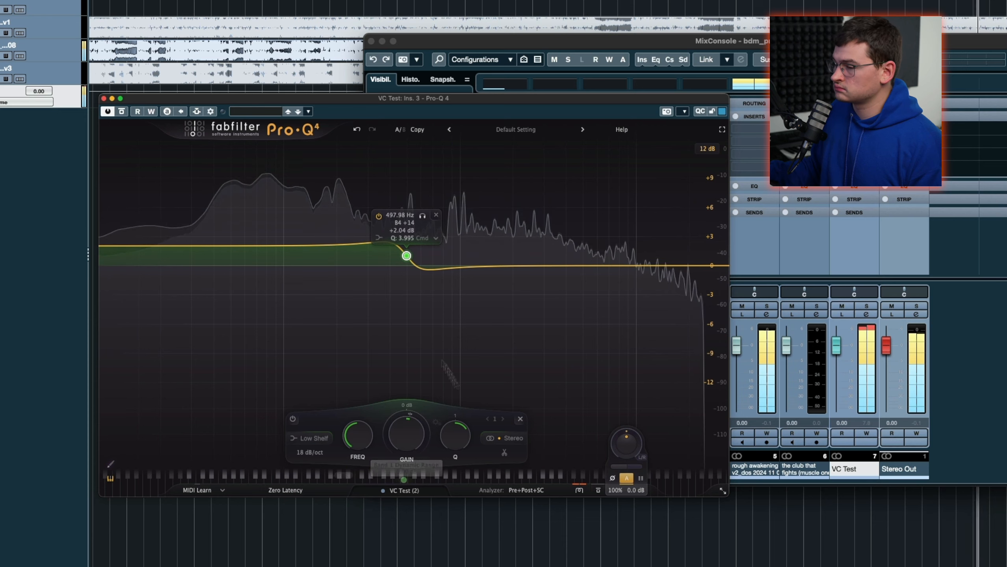
pyautogui.press('space')
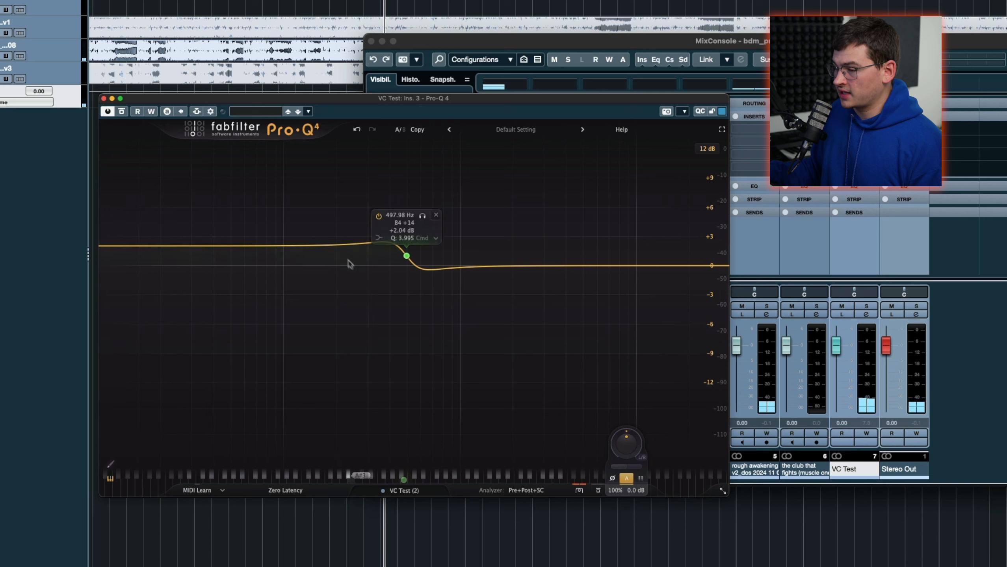
# Add a second low shelf with a 6 dB/oct slope, cutting about 1.2 dB at about 73 Hz
pyautogui.moveTo(182, 250); pyautogui.dragTo(404, 263)
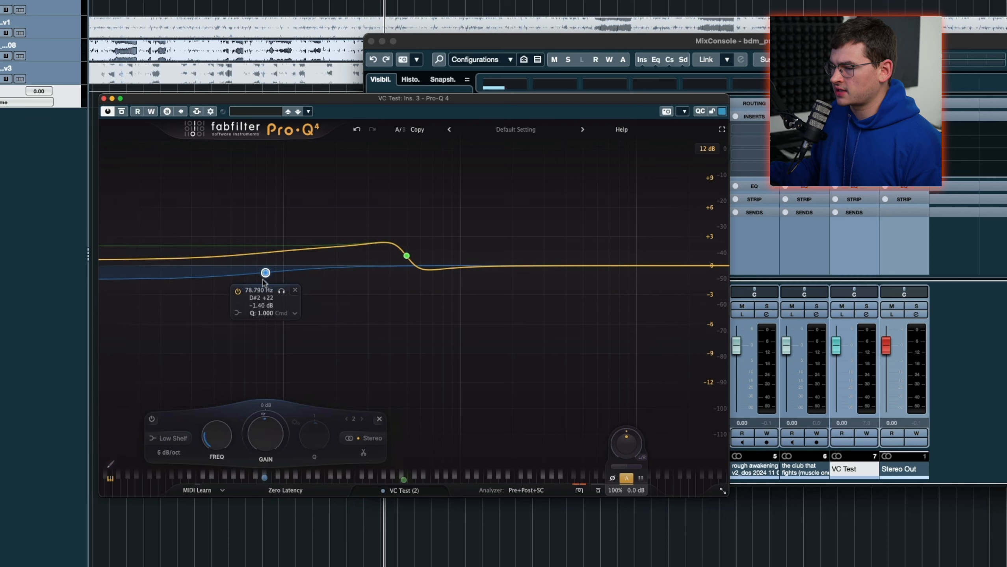
pyautogui.moveTo(264, 281); pyautogui.dragTo(260, 274)
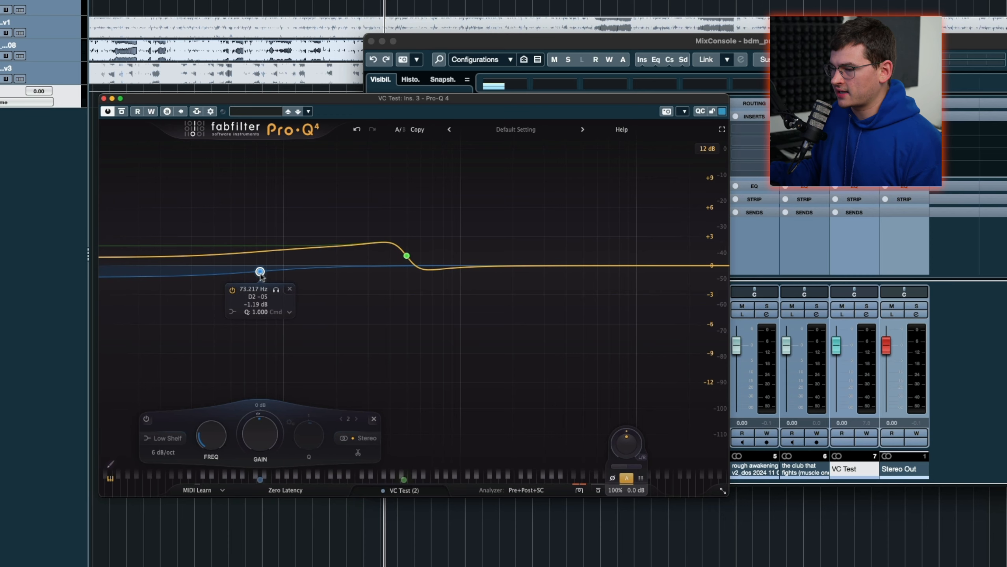
# Reduce the 498 Hz low shelf's gain to +0.5 dB and compare the sound with the EQ bypassed during playback
pyautogui.press('space')
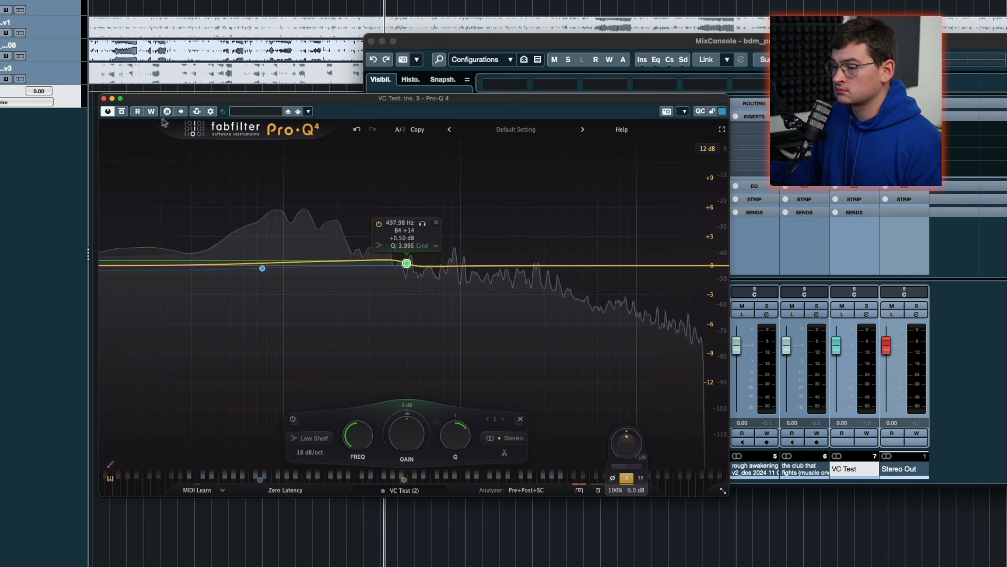
pyautogui.press('space')
pyautogui.click(121, 112)
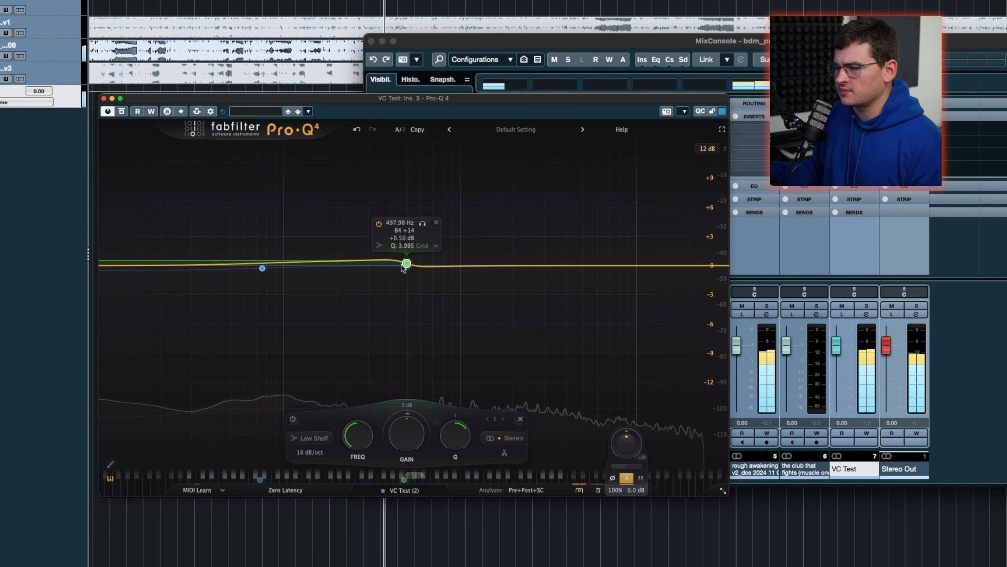
# Move the second low shelf up near the 498 Hz shelf and turn the high cut into a 10 kHz high shelf at about +0.8 dB
pyautogui.moveTo(261, 274); pyautogui.dragTo(299, 259)
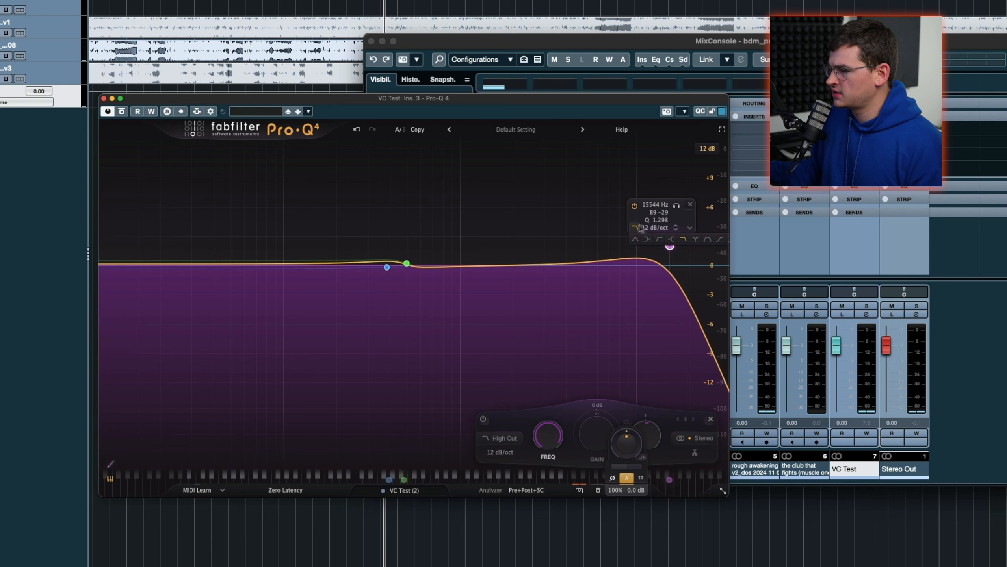
pyautogui.click(670, 240)
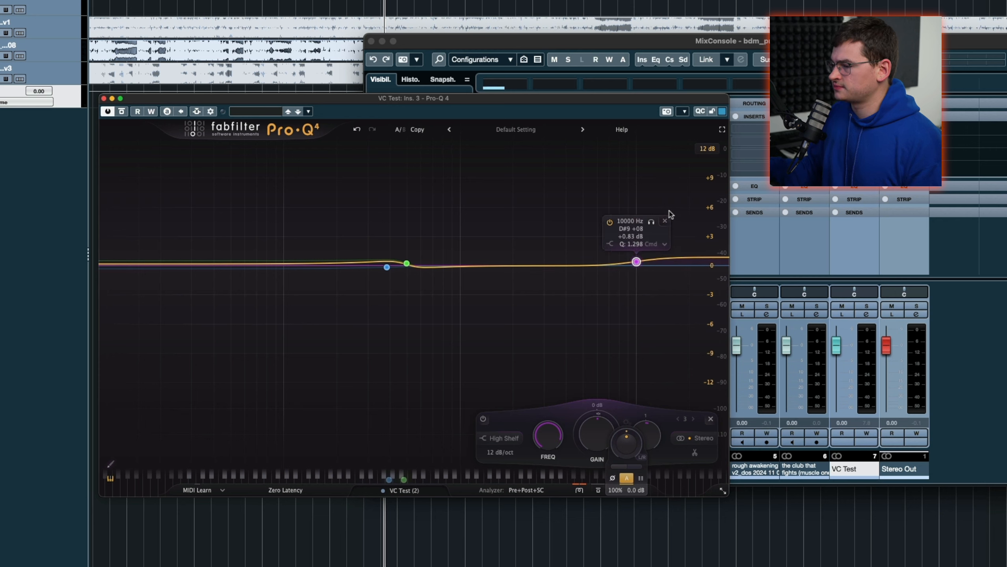
# Move the high shelf to about 15.4 kHz at +0.64 dB and add a +1 dB bell at about 206 Hz
pyautogui.moveTo(647, 435); pyautogui.dragTo(663, 300)
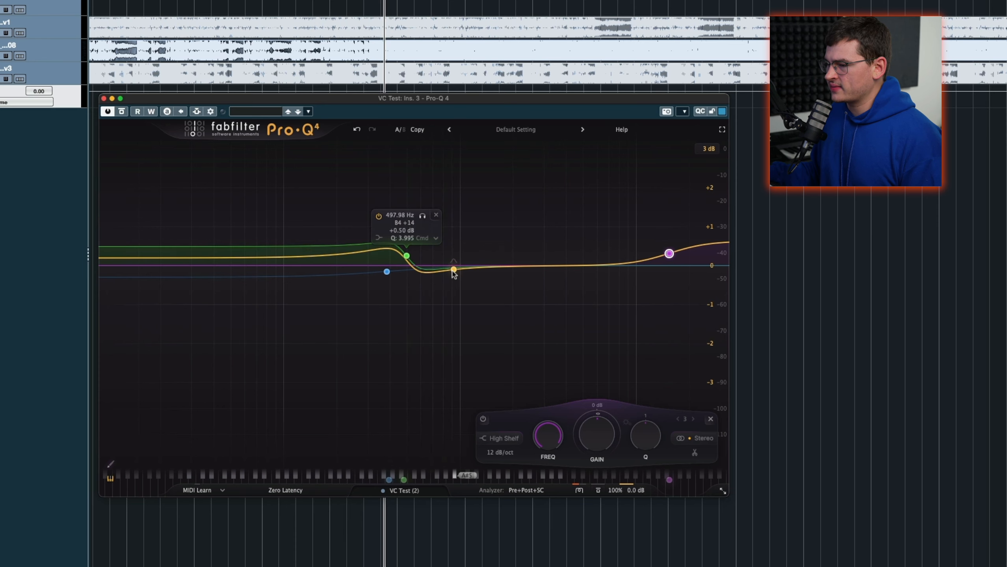
pyautogui.moveTo(337, 257); pyautogui.dragTo(340, 227)
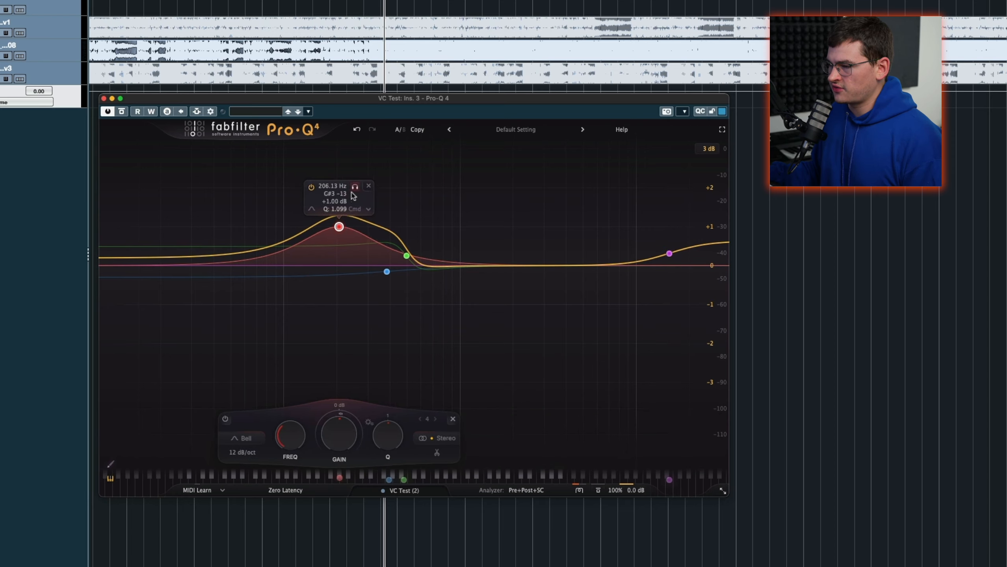
# Solo the new bell's frequency range during playback, shift the band to about 195 Hz, and end the solo and playback
pyautogui.click(355, 186)
pyautogui.press('space')
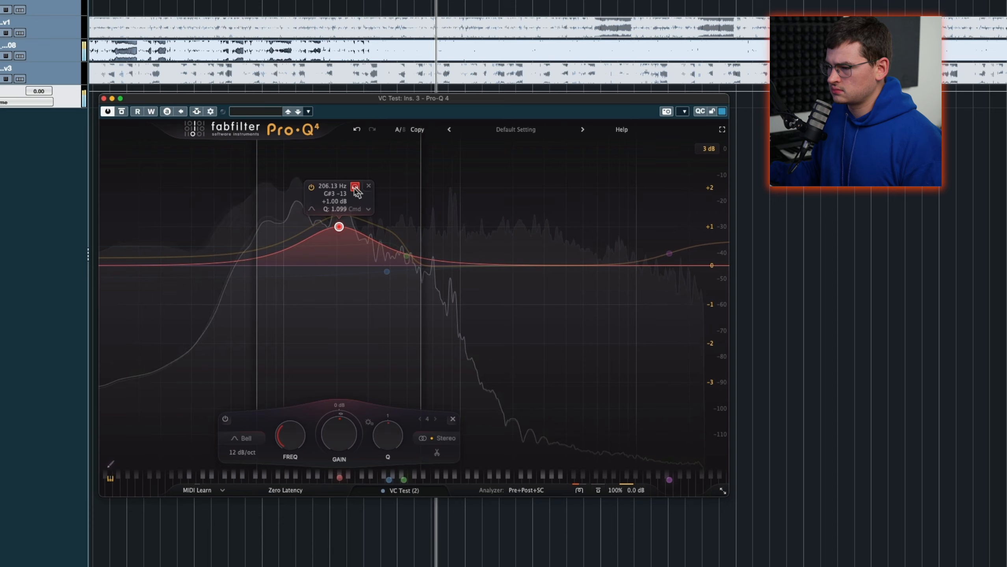
pyautogui.moveTo(355, 187); pyautogui.dragTo(352, 190)
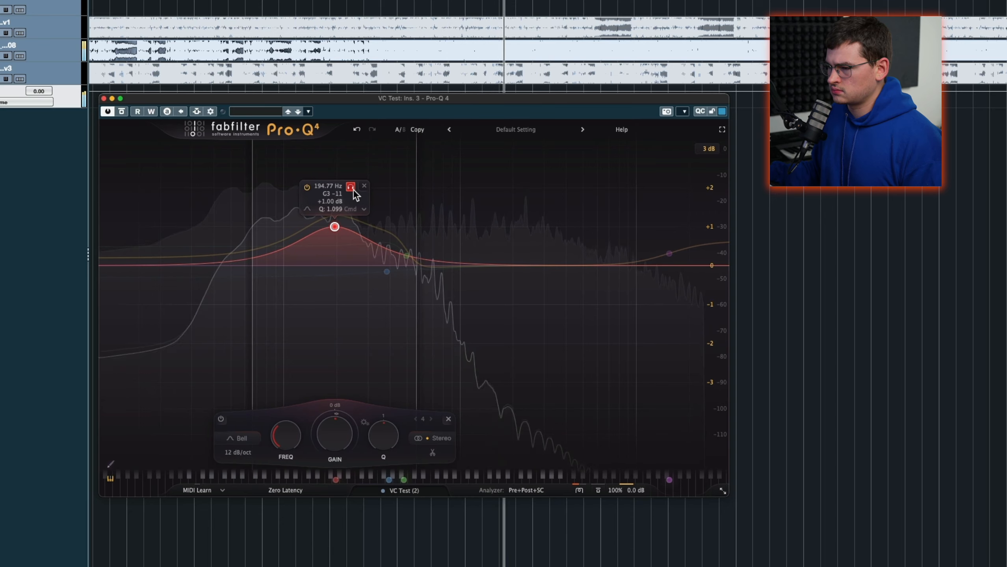
pyautogui.click(352, 189)
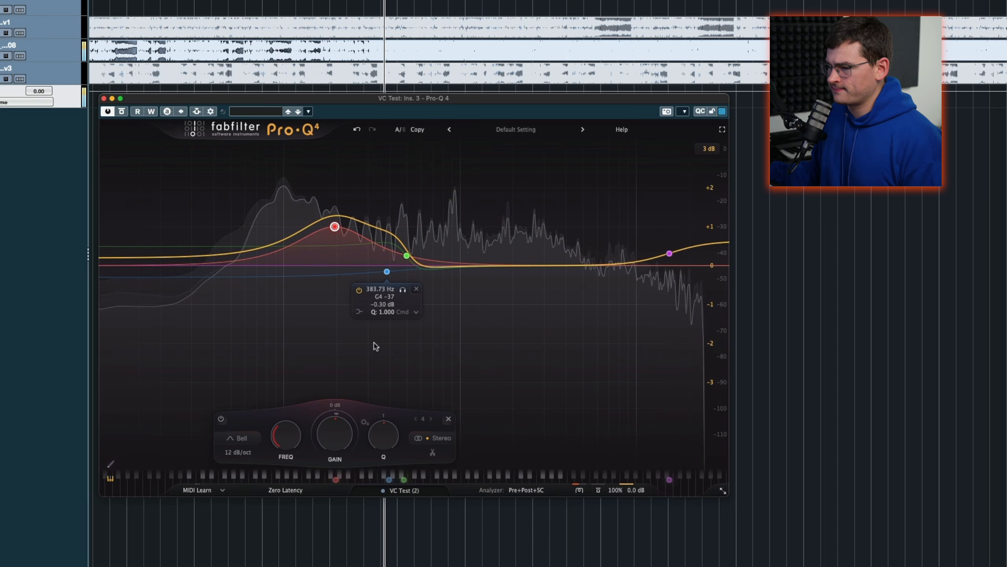
pyautogui.press('space')
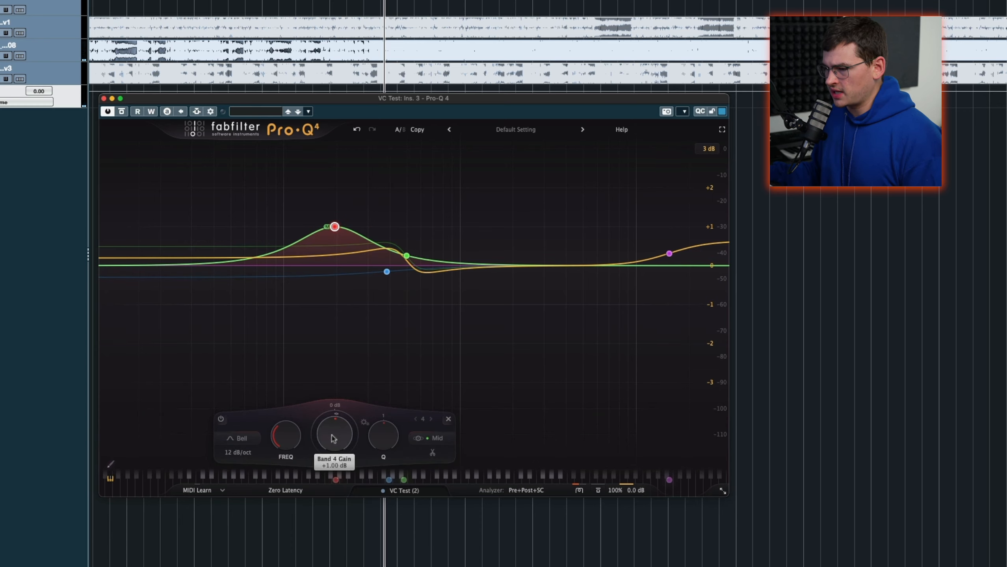
# Turn the 195 Hz bell into a mid-only cut of about 0.3 dB during playback and compare with the EQ bypassed
pyautogui.press('space')
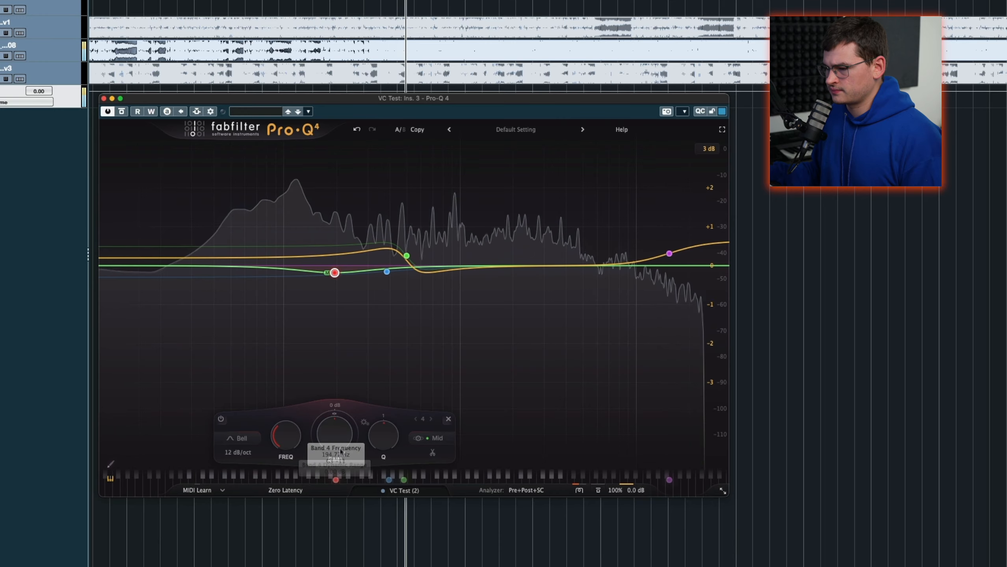
pyautogui.moveTo(341, 460); pyautogui.dragTo(337, 512)
pyautogui.moveTo(337, 562); pyautogui.dragTo(326, 423)
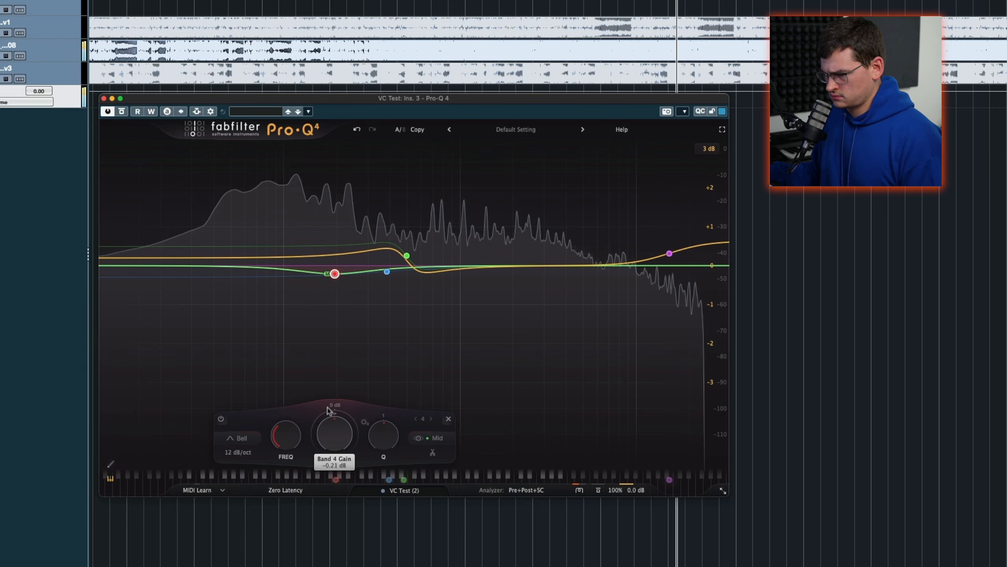
pyautogui.moveTo(327, 417); pyautogui.dragTo(326, 413)
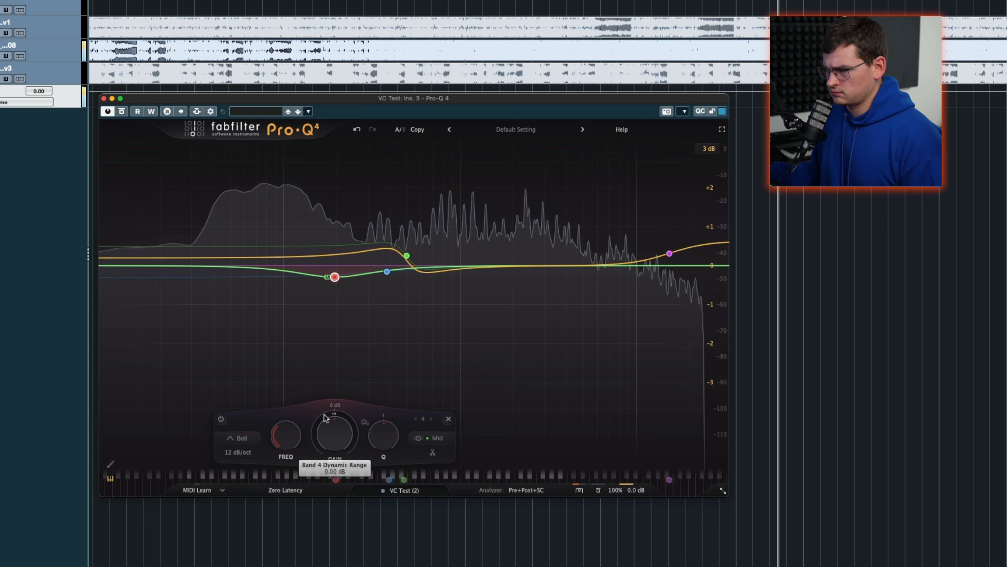
pyautogui.click(121, 111)
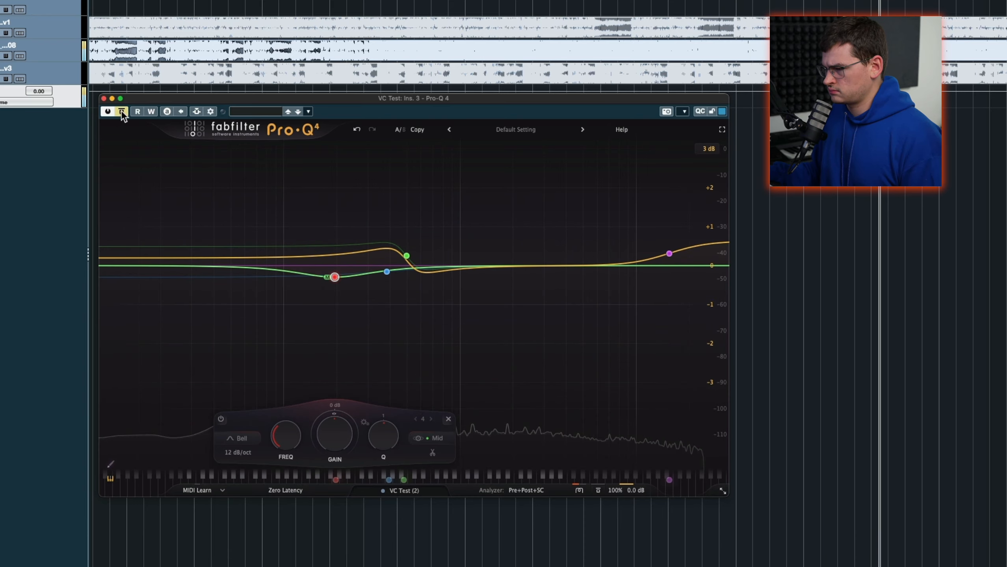
pyautogui.click(121, 112)
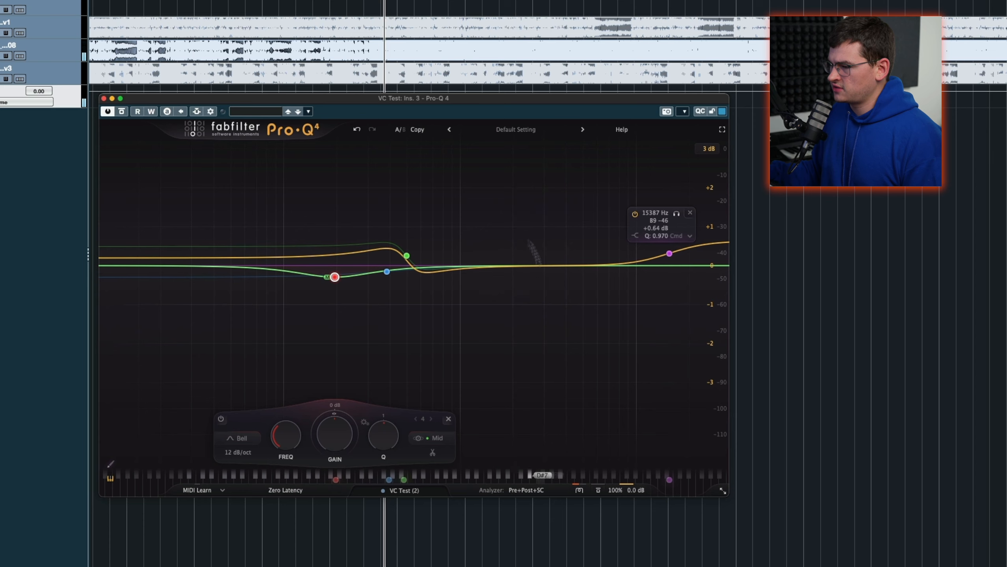
# Add a stereo bell cut of about 0.4 dB near 2.4 kHz and play the v3 track through the EQ
pyautogui.click(525, 282)
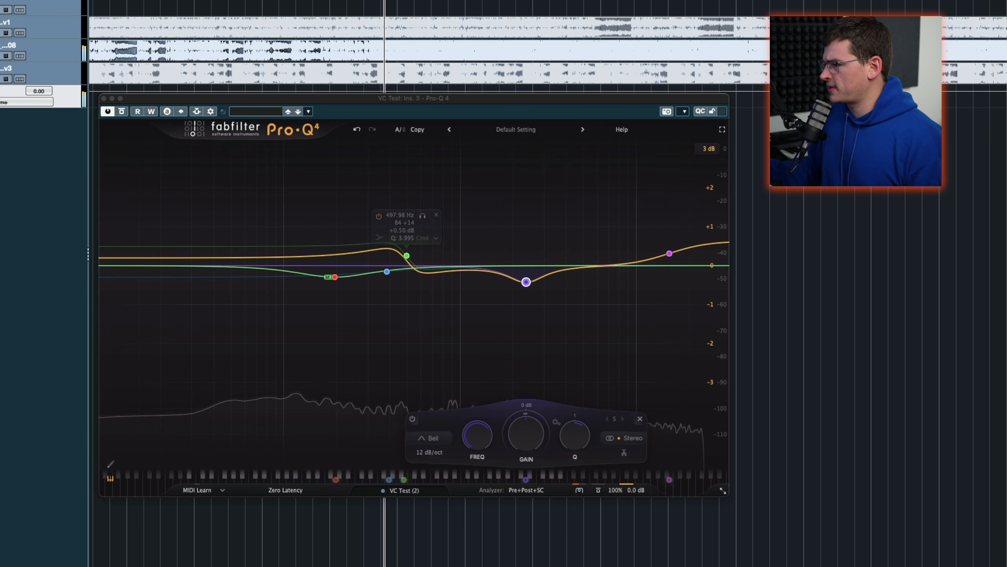
pyautogui.click(3, 69)
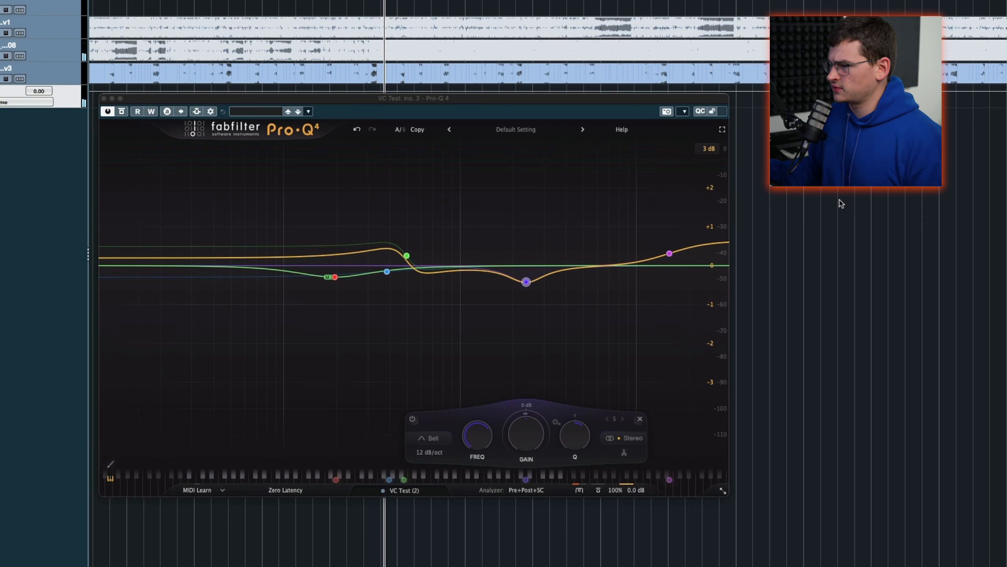
pyautogui.press('space')
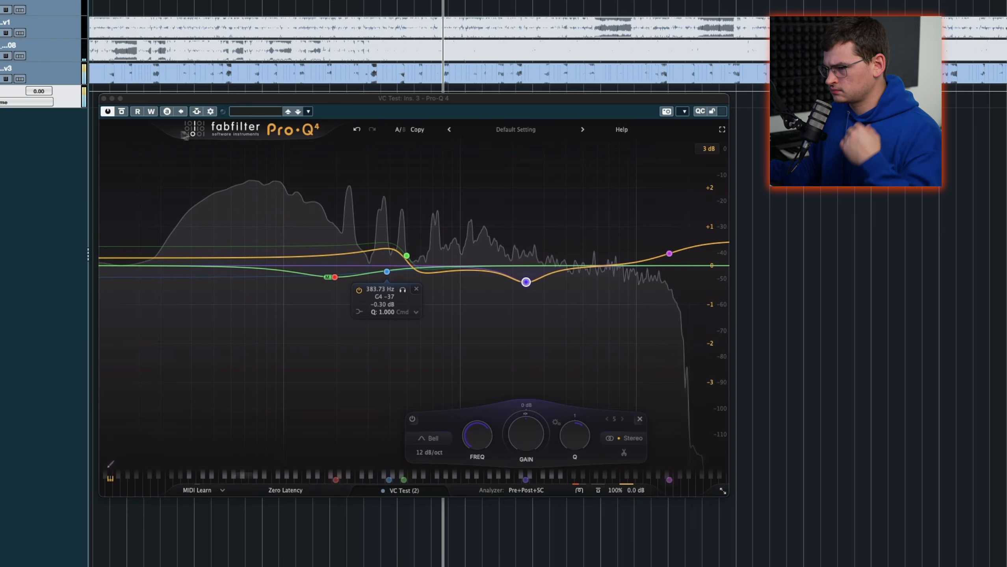
# Compare the v3 track with the EQ bypassed and active during playback
pyautogui.click(127, 112)
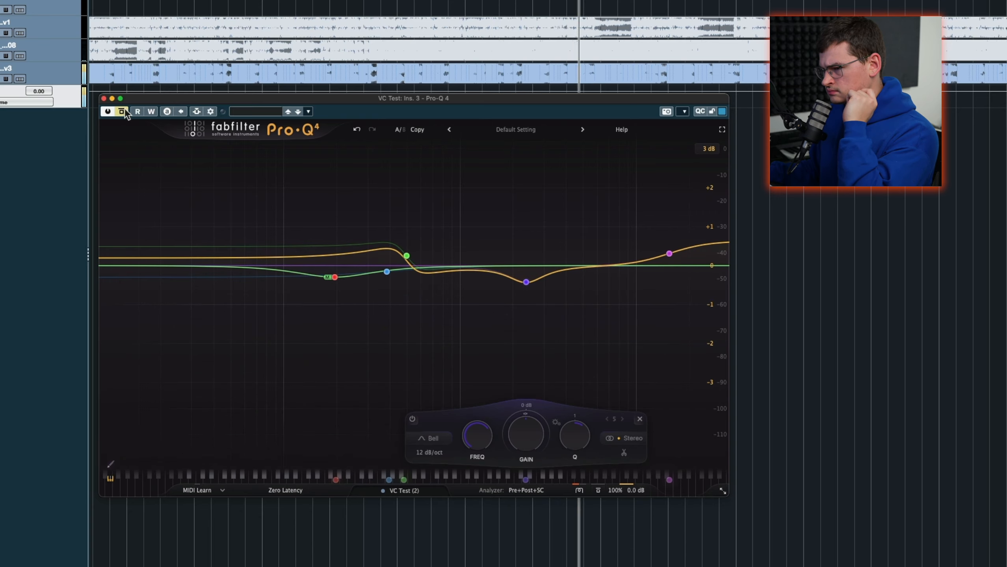
pyautogui.click(124, 107)
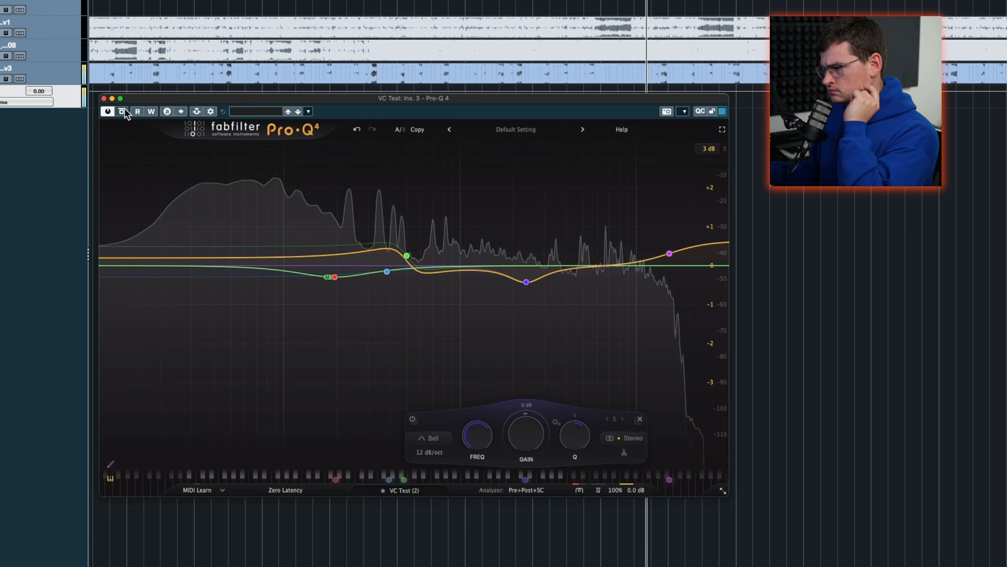
pyautogui.moveTo(387, 269)
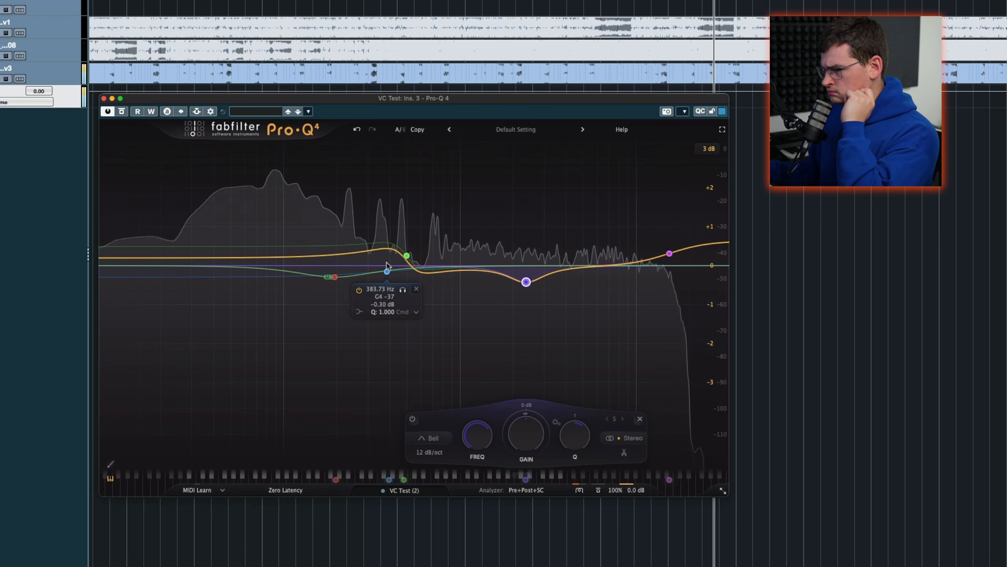
pyautogui.click(121, 111)
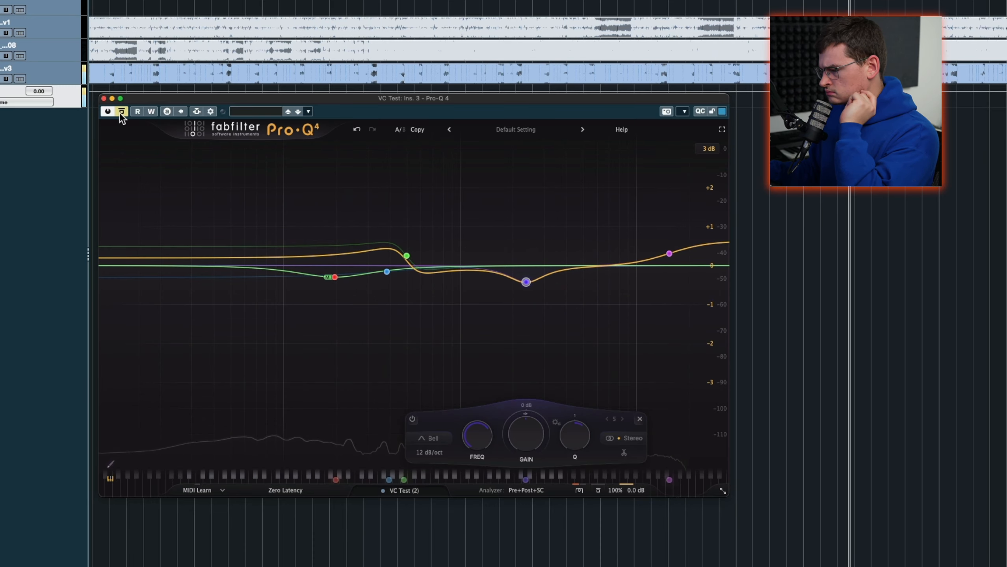
pyautogui.click(121, 111)
# Make the bell cut left-only at about 1990 Hz, and add a right-channel bell boosted about 3.8 dB near 1.5 kHz during playback
pyautogui.moveTo(526, 284); pyautogui.dragTo(515, 285)
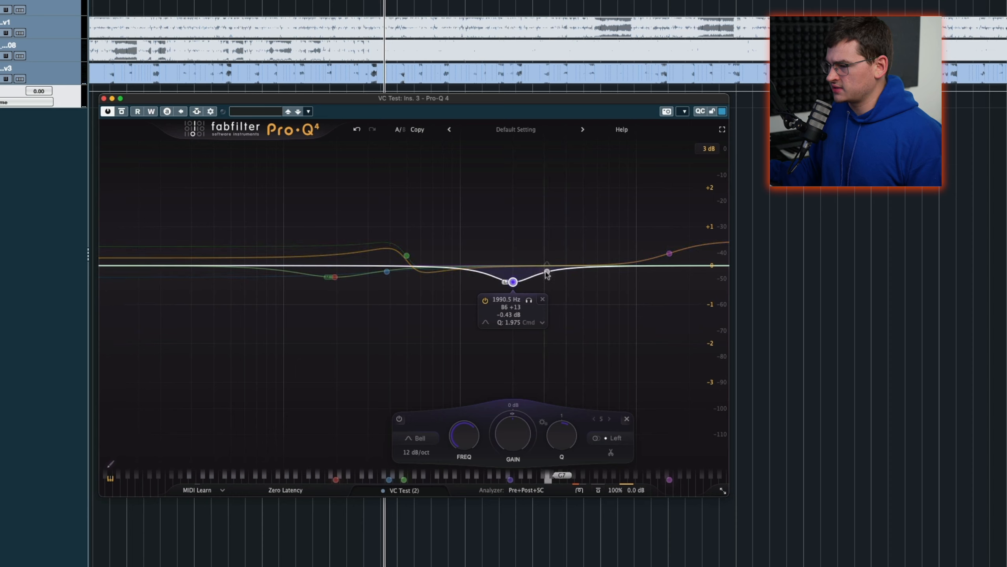
pyautogui.moveTo(547, 274); pyautogui.dragTo(541, 226)
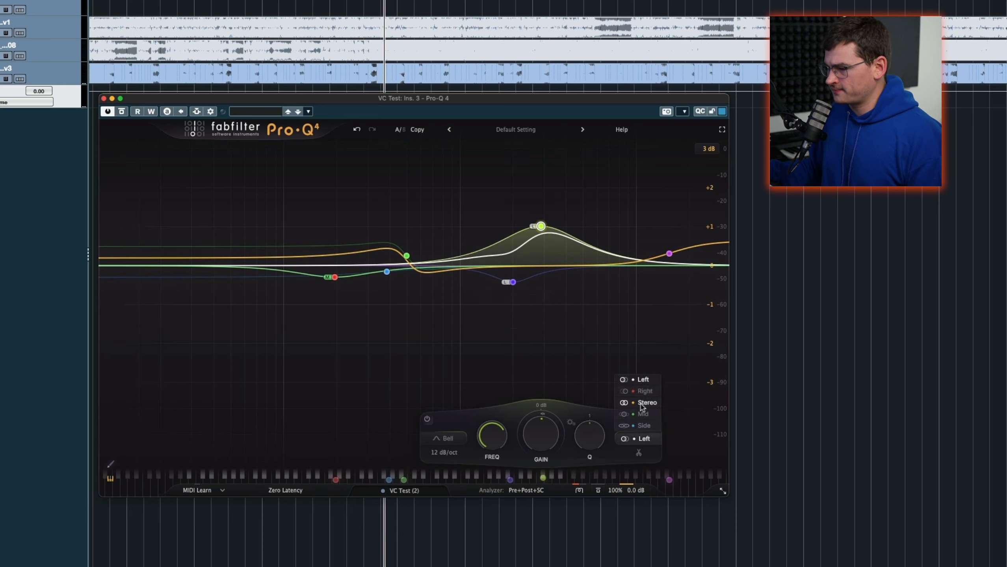
pyautogui.moveTo(539, 227)
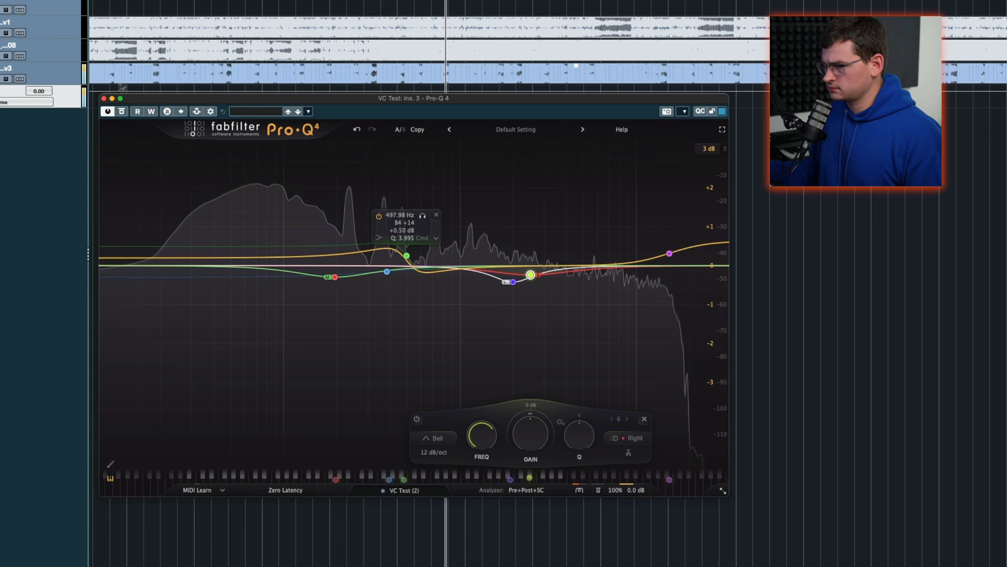
pyautogui.moveTo(530, 275); pyautogui.dragTo(493, 124)
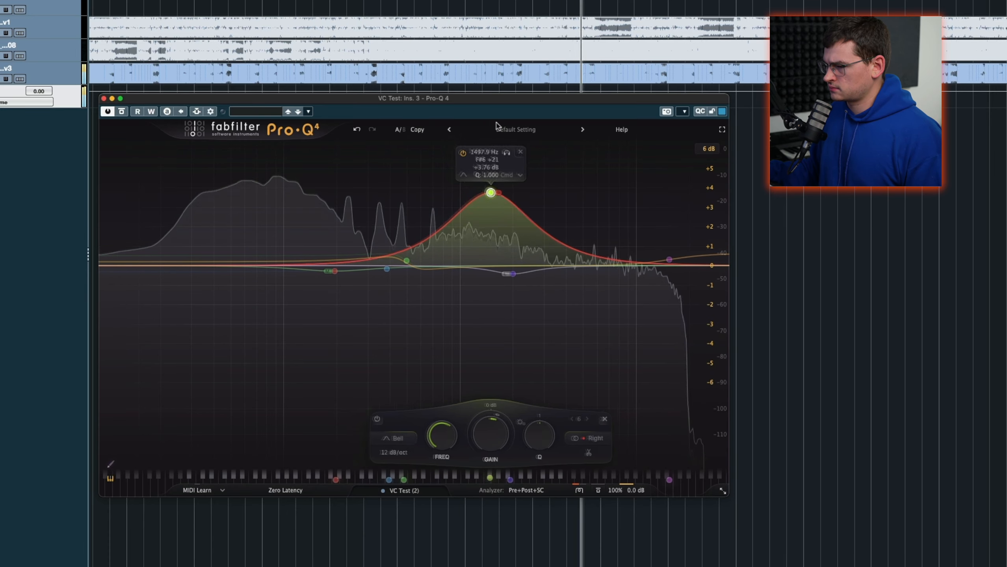